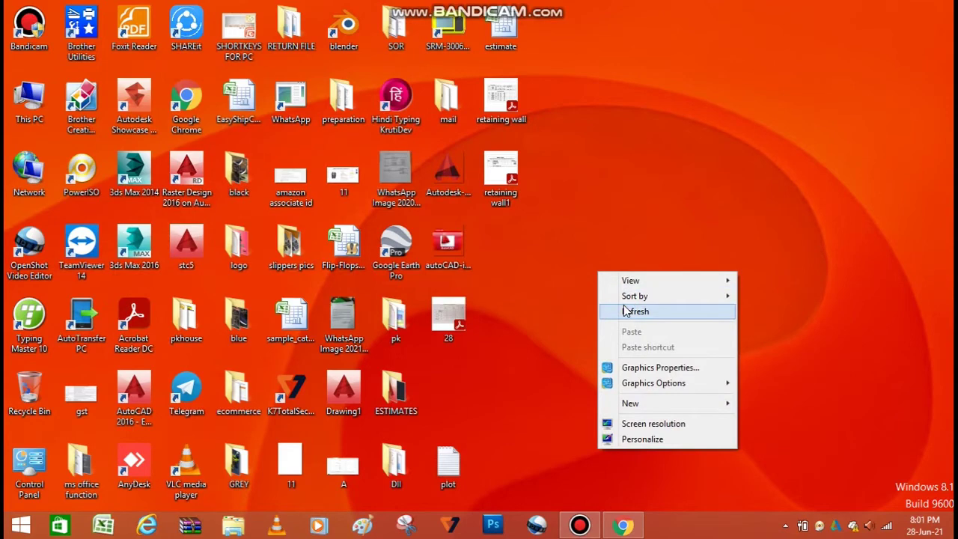
click(625, 310)
right_click(583, 165)
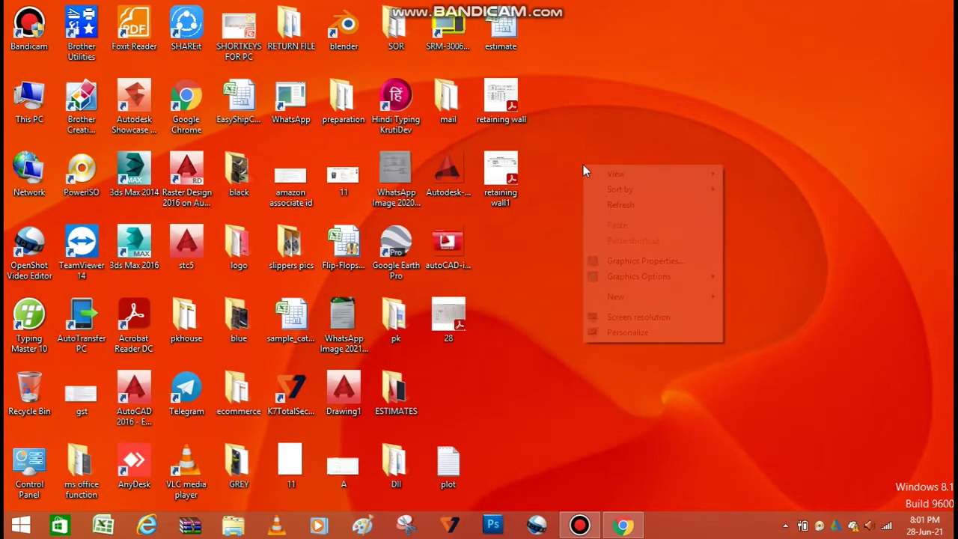
click(596, 203)
right_click(596, 202)
click(607, 244)
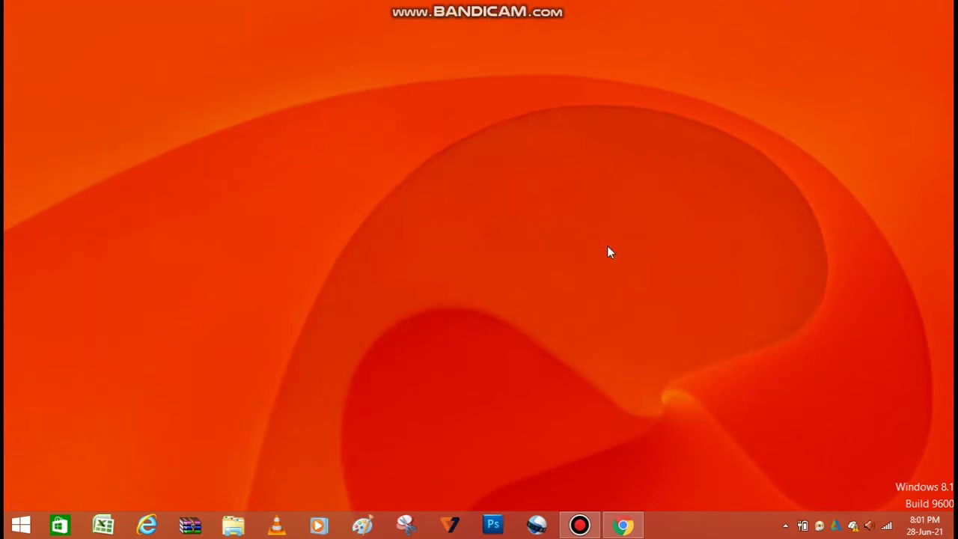
right_click(607, 246)
click(632, 286)
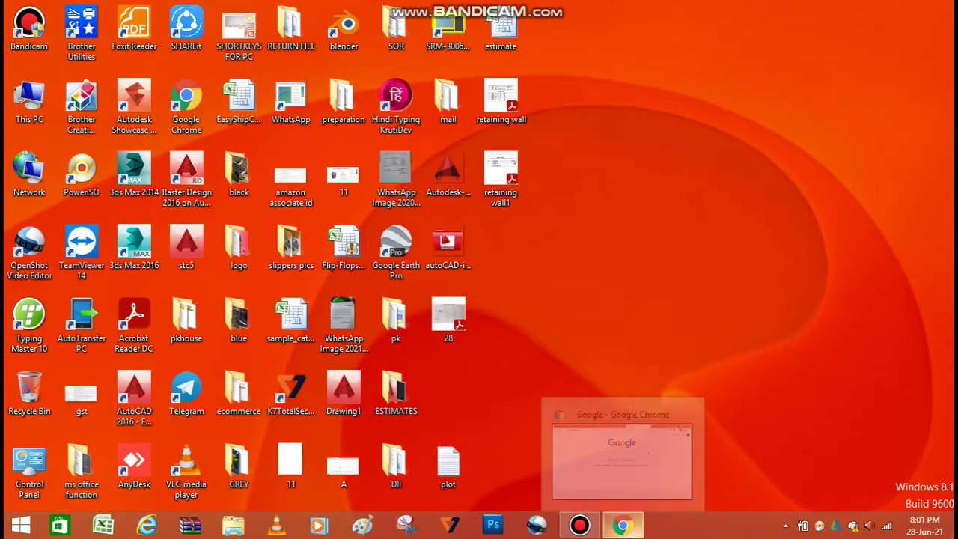
Step: Switch to Google Chrome and search Google for "screen recorder free download for laptop"
click(618, 431)
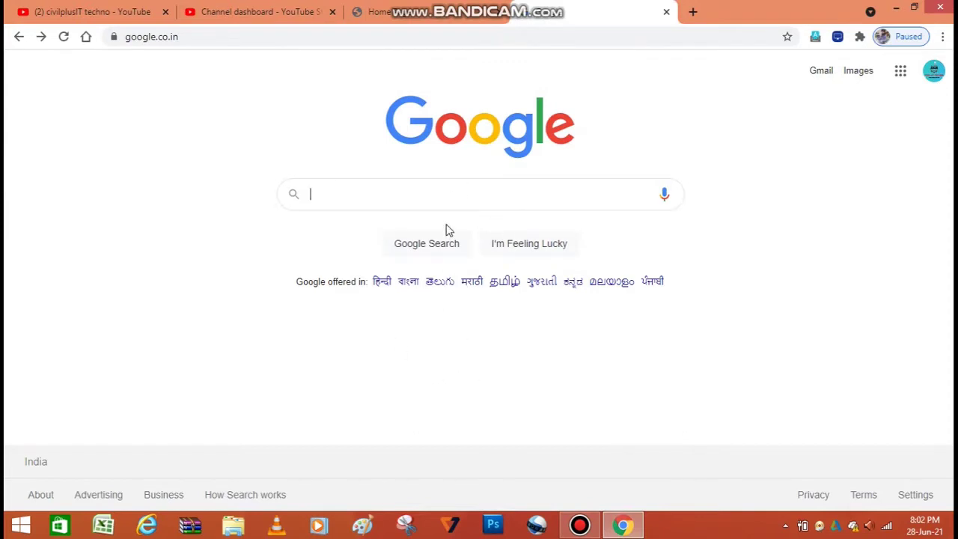
click(392, 199)
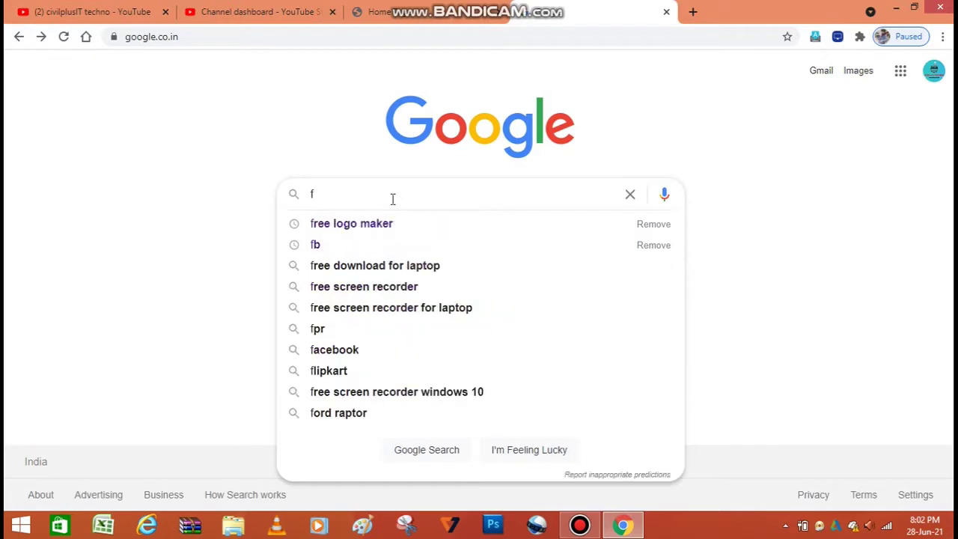
key(BackSpace)
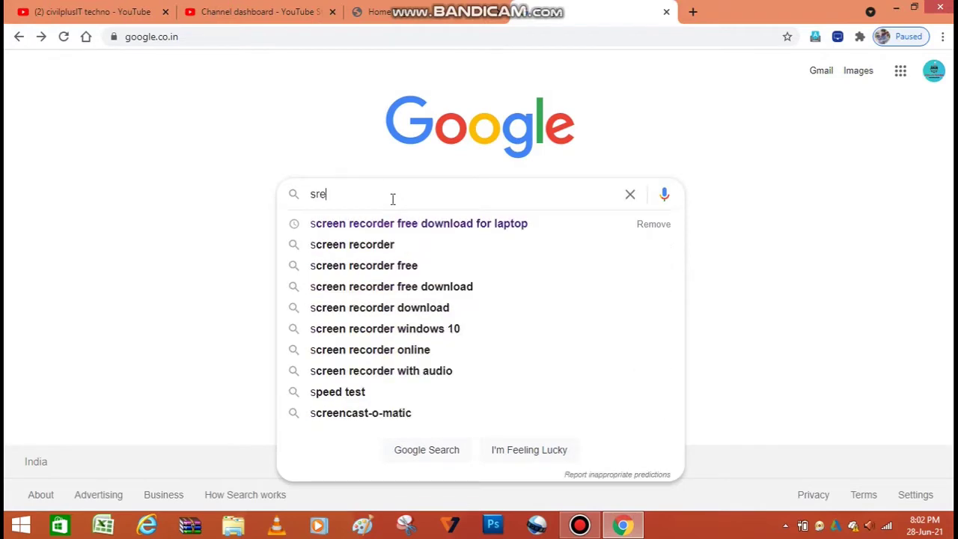
key(BackSpace)
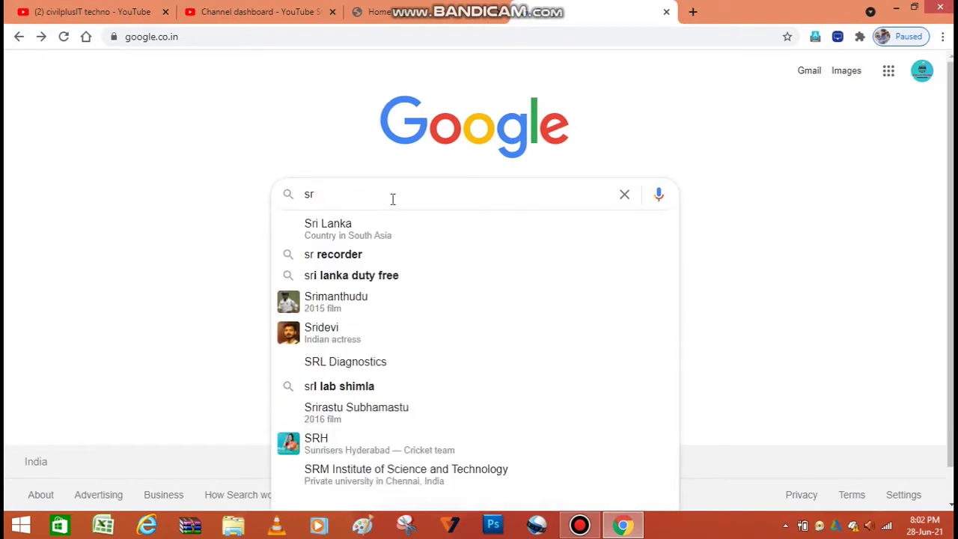
key(BackSpace)
text(creen)
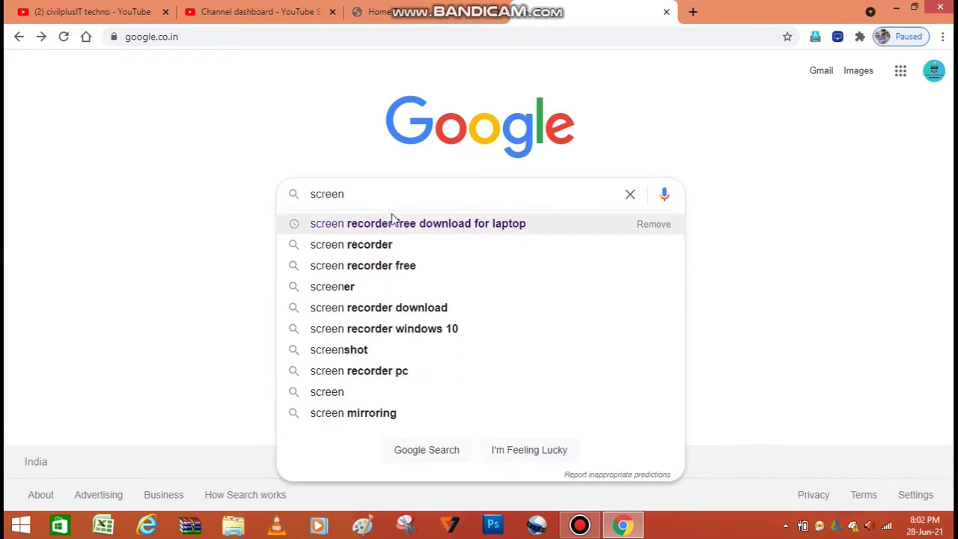
click(392, 221)
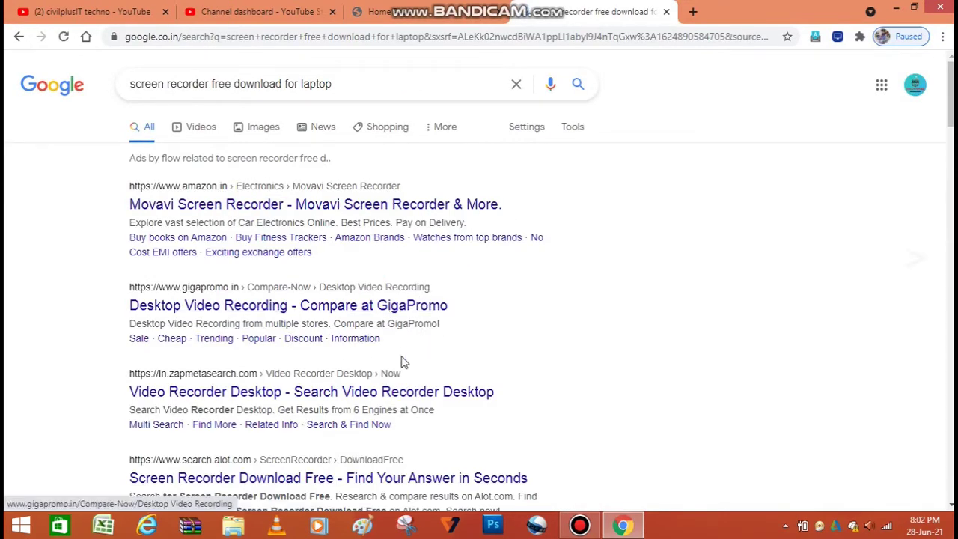
Step: Open the Softonic search result "Download Free Screen Recorder - free - latest version"
scroll(402, 362, down, 5)
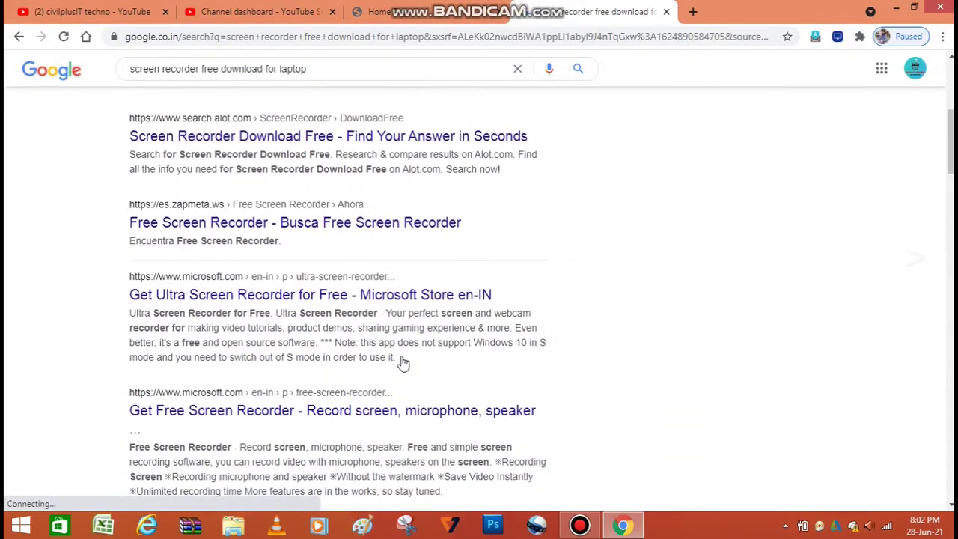
scroll(402, 362, down, 4)
scroll(402, 363, down, 4)
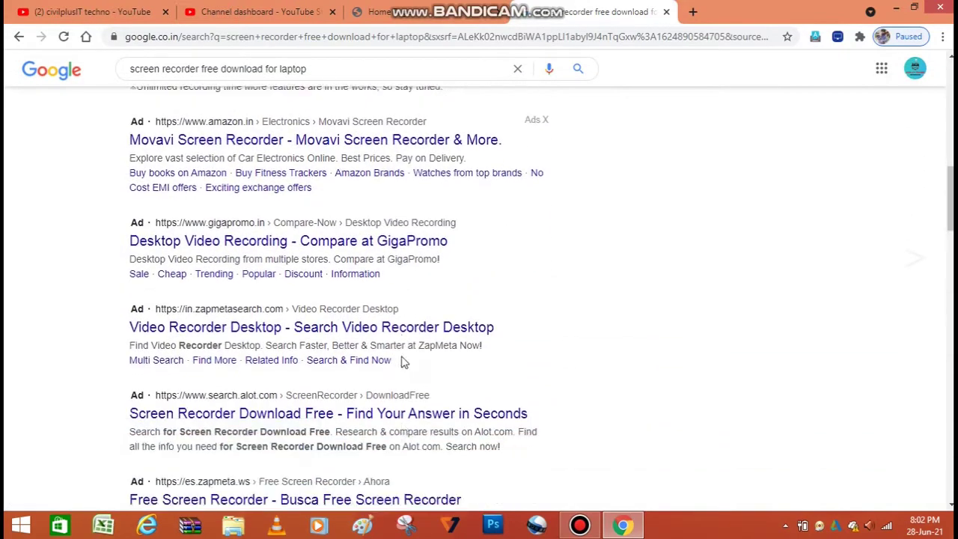
scroll(402, 362, down, 2)
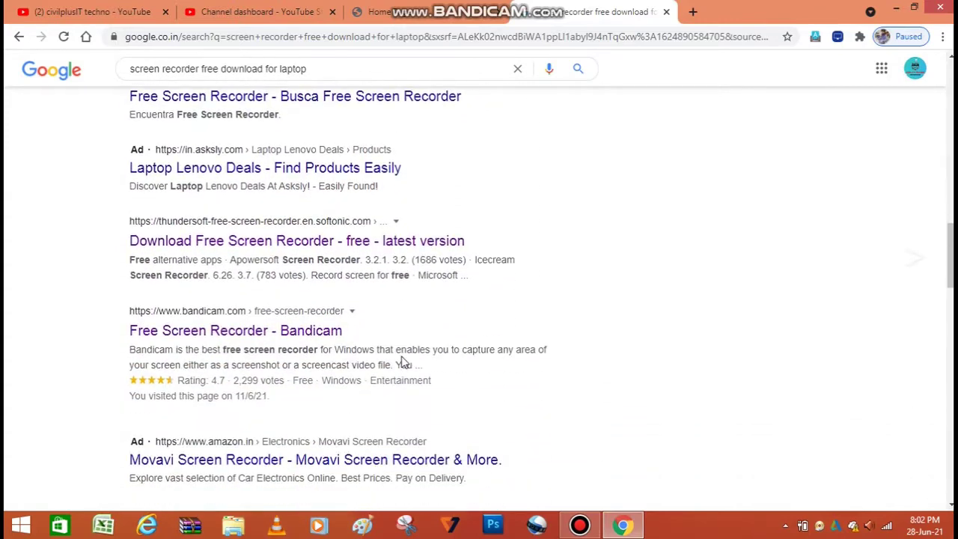
scroll(402, 363, up, 1)
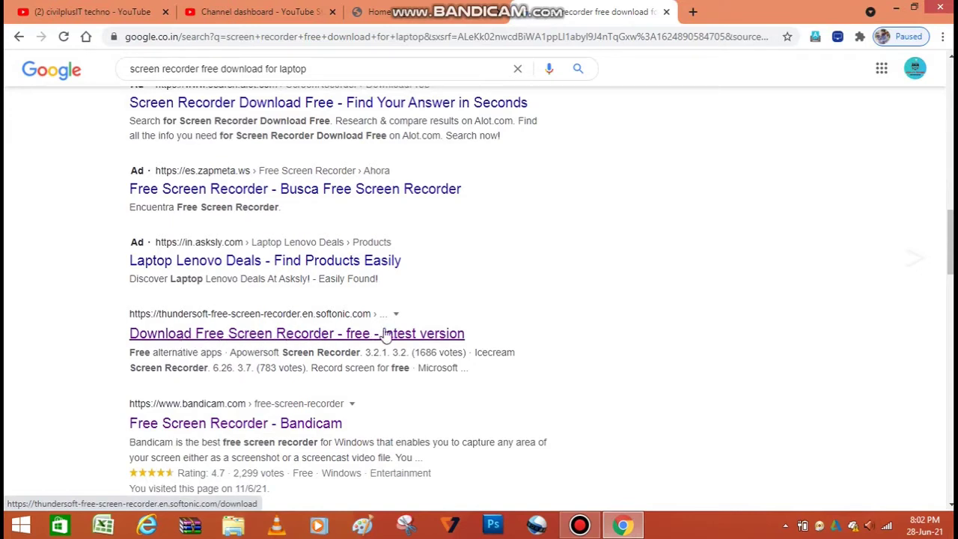
click(329, 338)
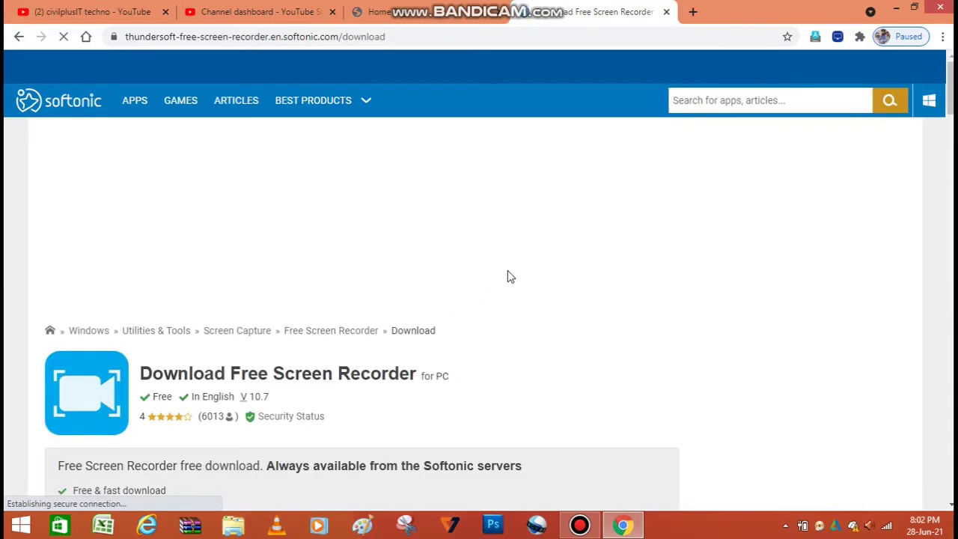
Step: Request the free PC download, accept the offered Opera installer, and continue to the Free Screen Recorder download
scroll(495, 344, down, 2)
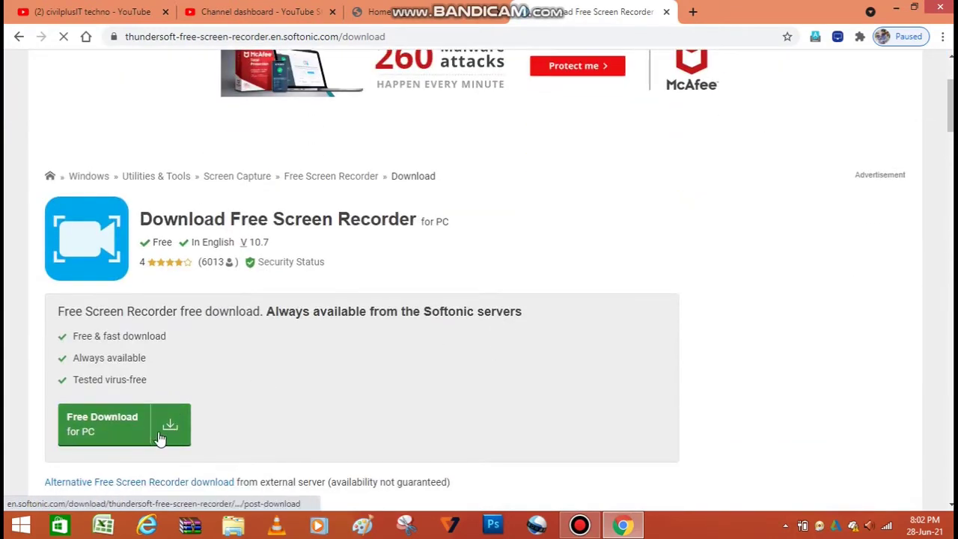
click(163, 436)
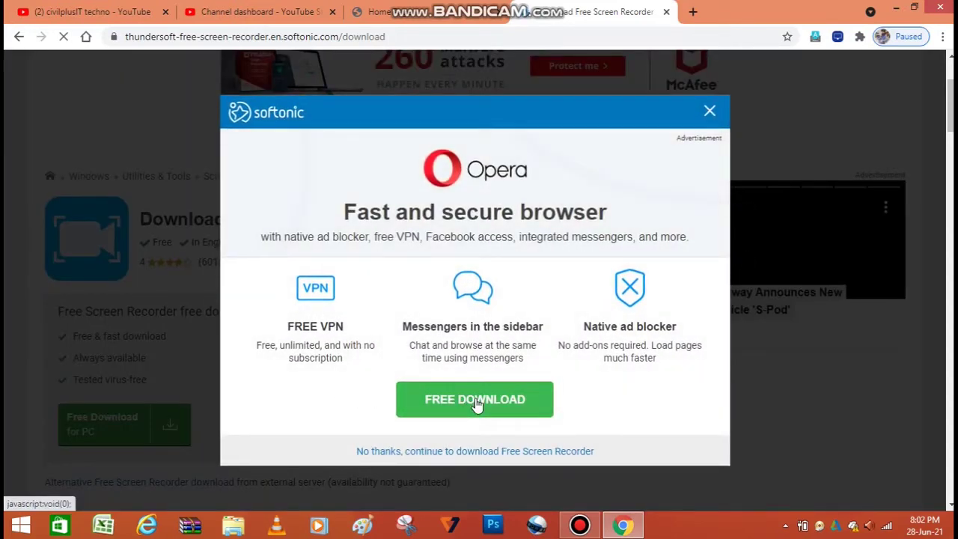
click(476, 400)
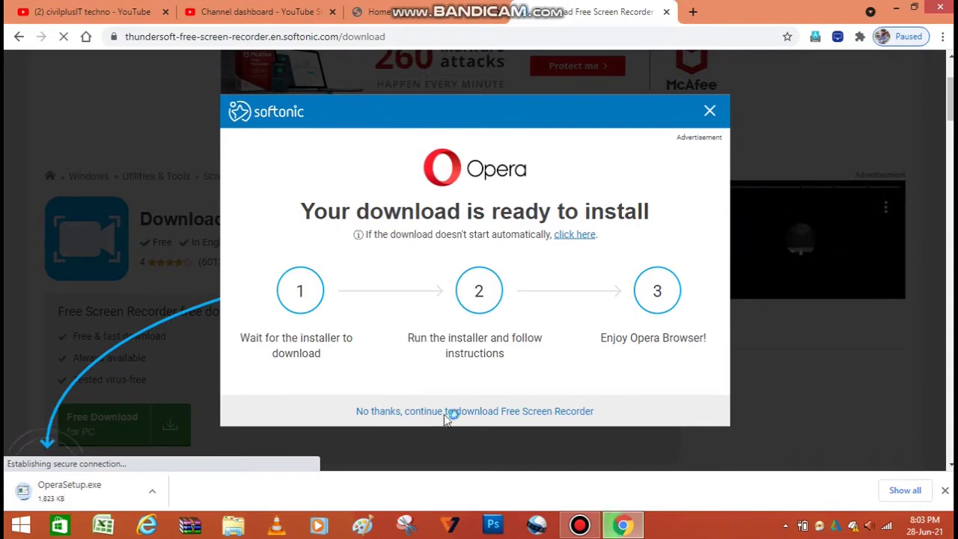
click(483, 416)
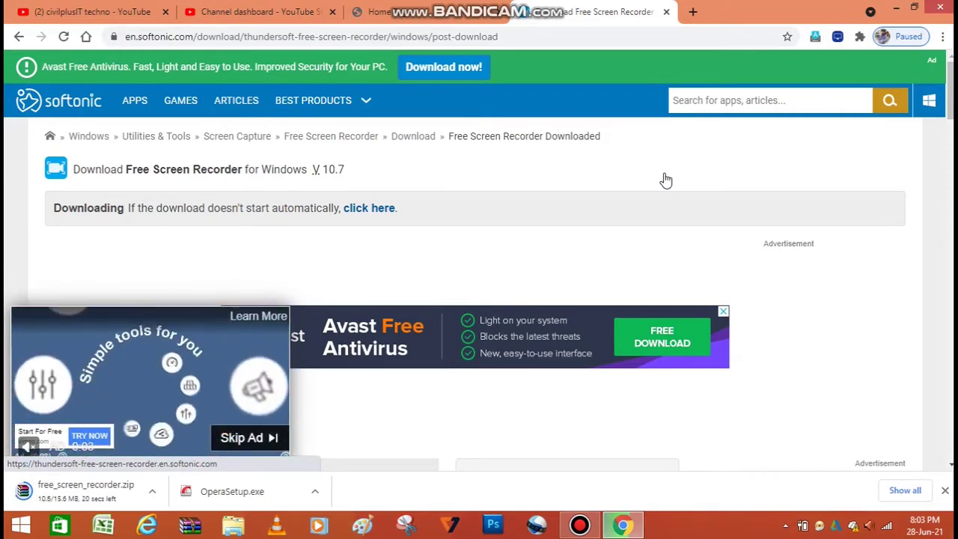
click(150, 499)
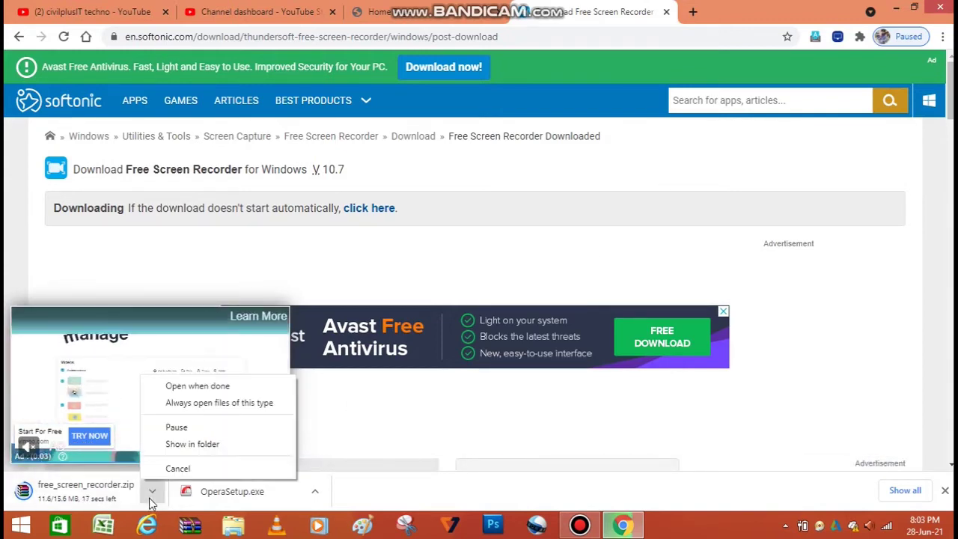
click(193, 444)
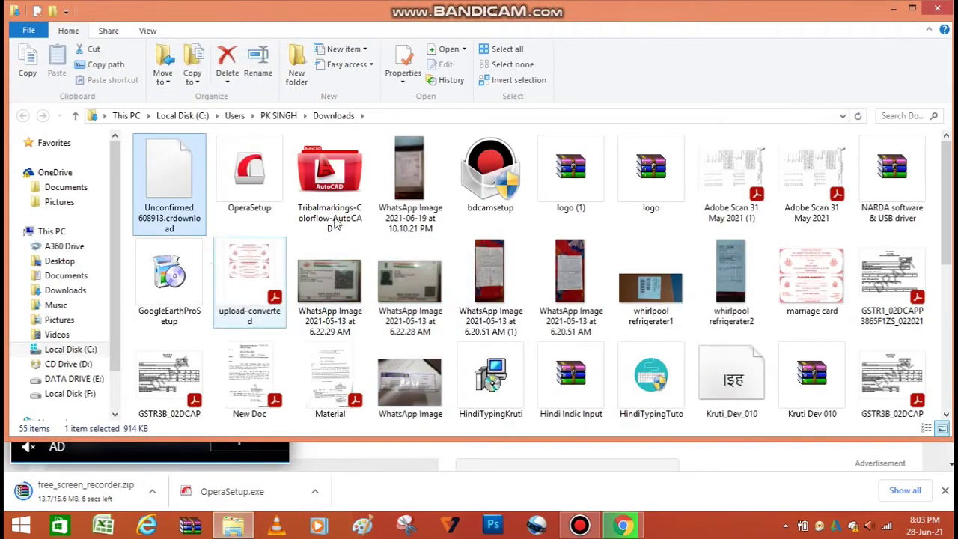
click(936, 10)
Step: Skip the video ad and close the floating video player on the download page
click(247, 436)
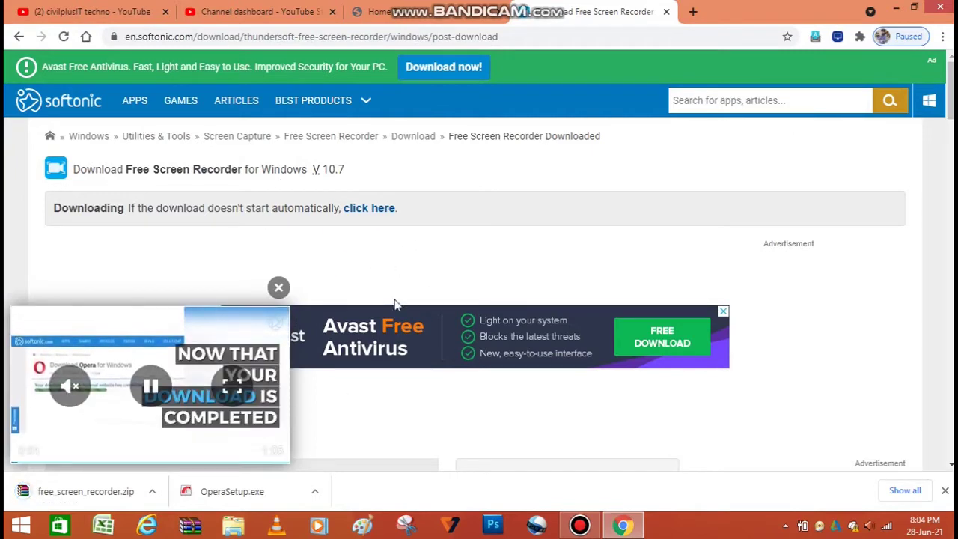
click(278, 287)
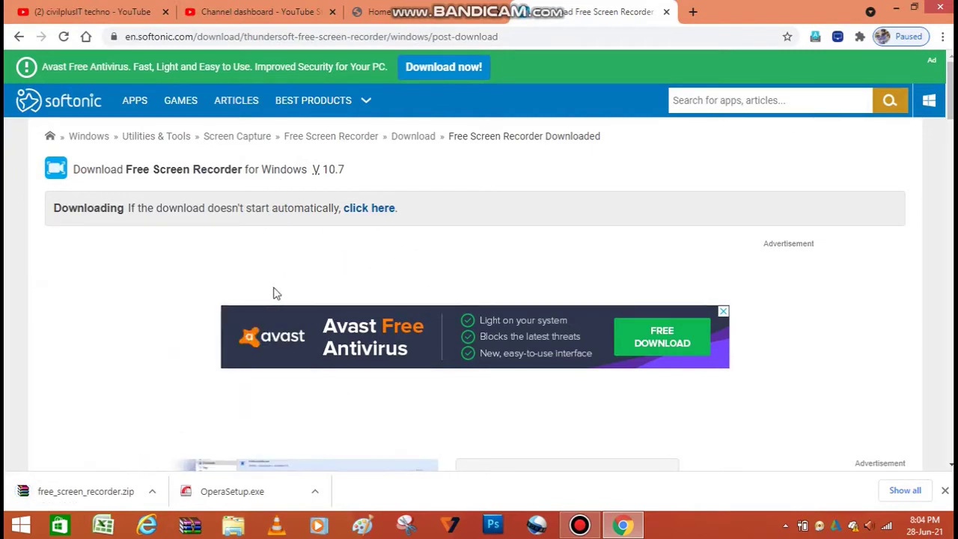
click(152, 491)
click(195, 450)
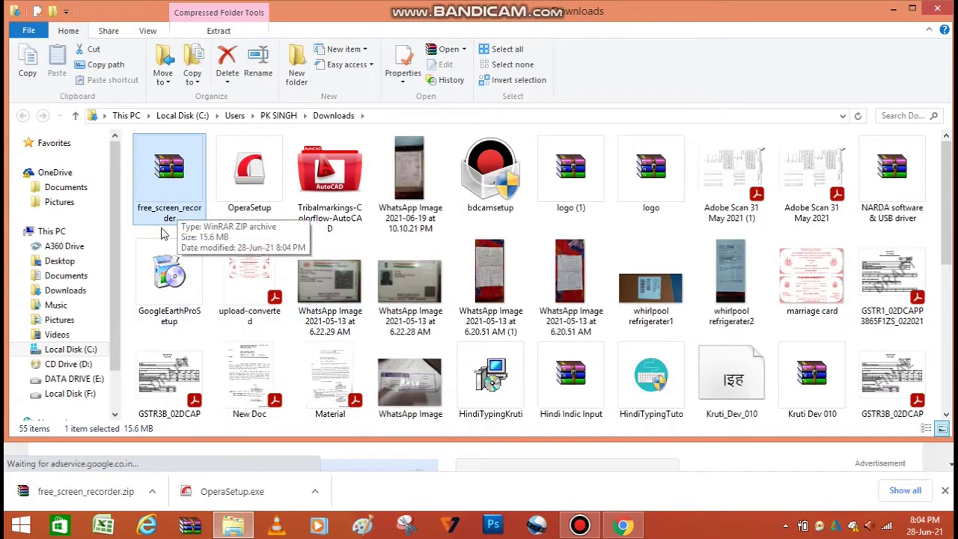
click(893, 9)
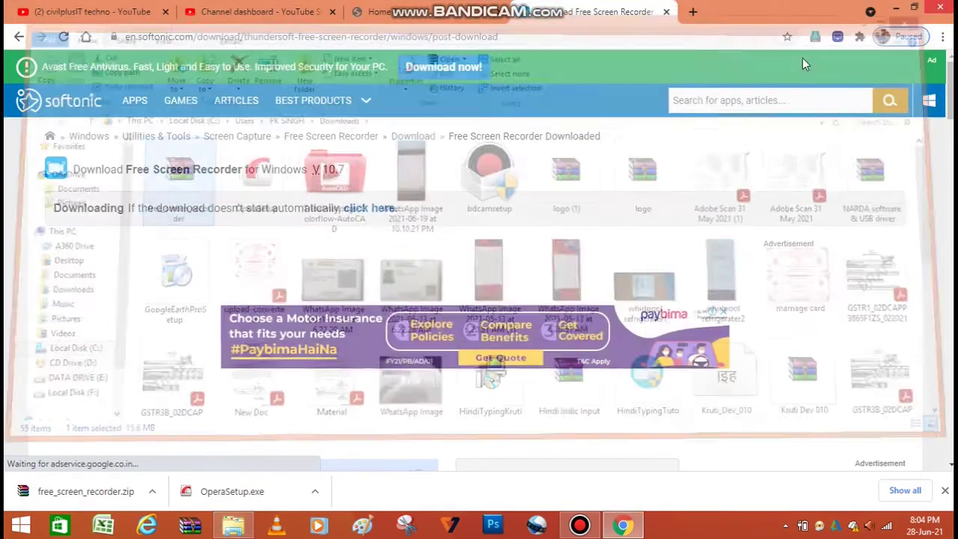
Step: Copy the downloaded free_screen_recorder.zip from its folder and paste it onto the desktop
click(153, 492)
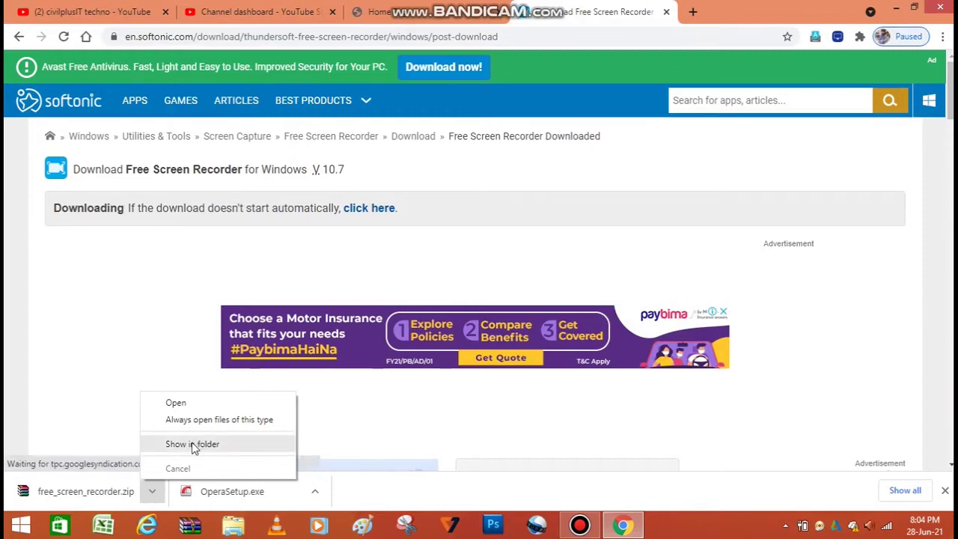
click(192, 445)
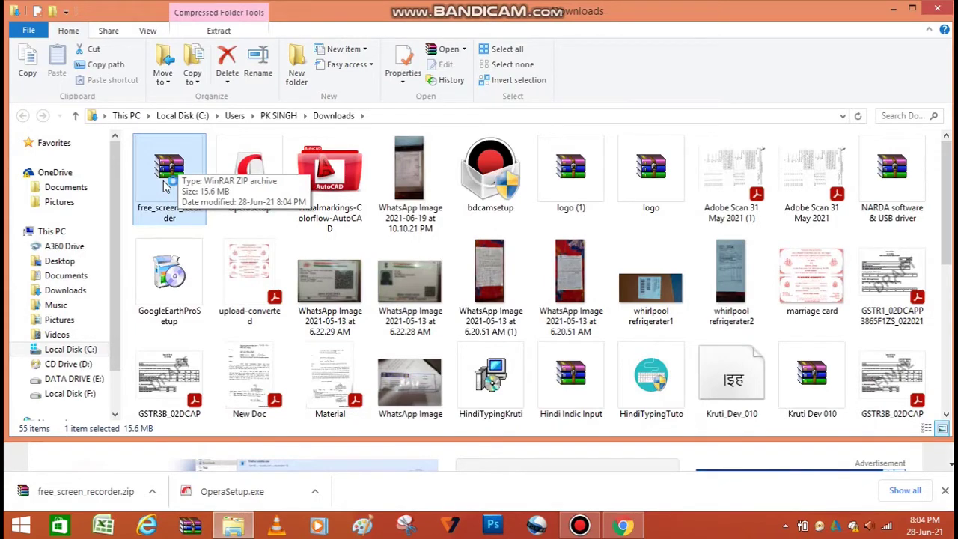
key(ctrl+c)
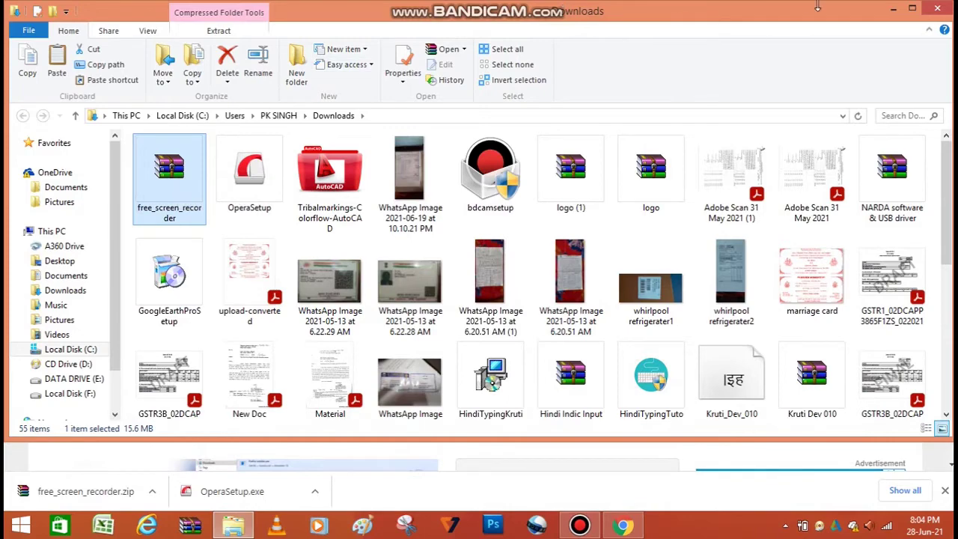
click(893, 10)
click(894, 9)
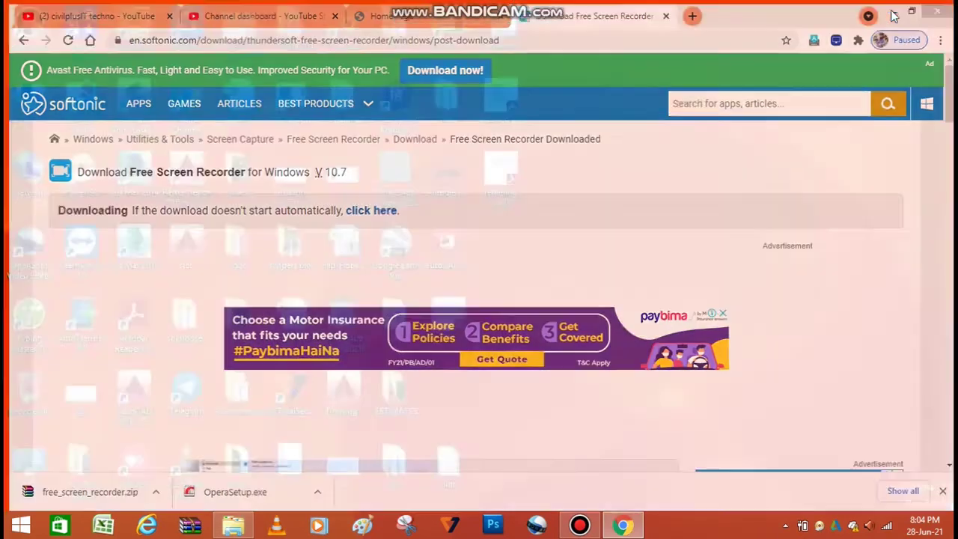
right_click(622, 148)
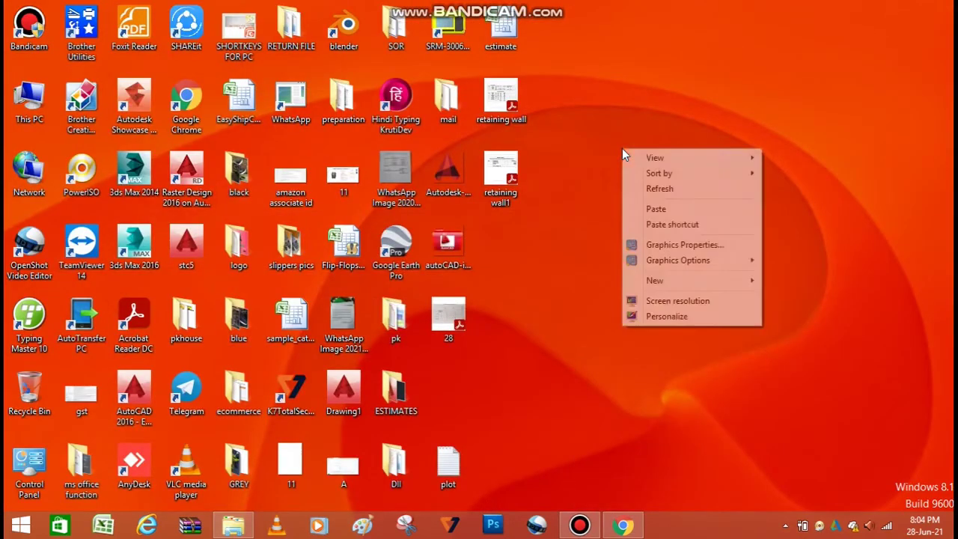
click(638, 185)
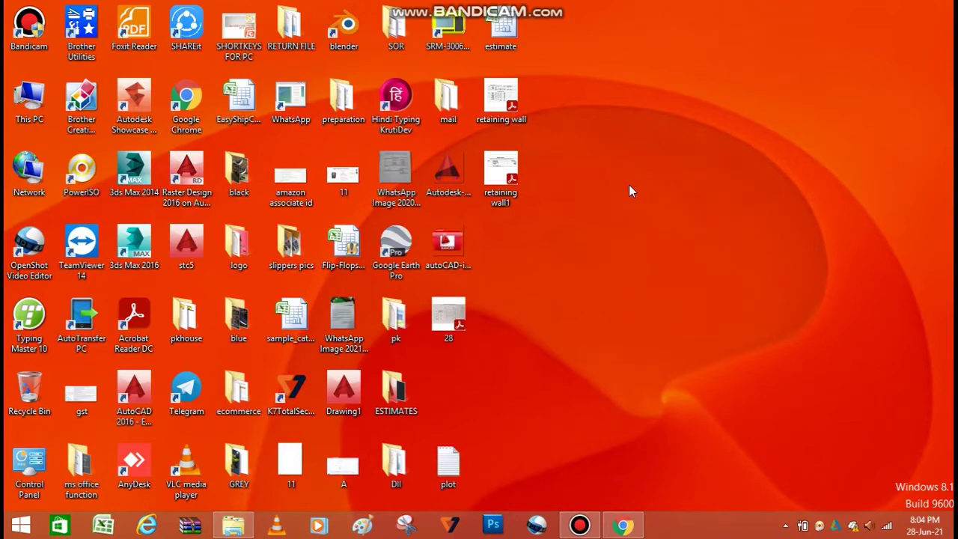
right_click(598, 179)
click(622, 238)
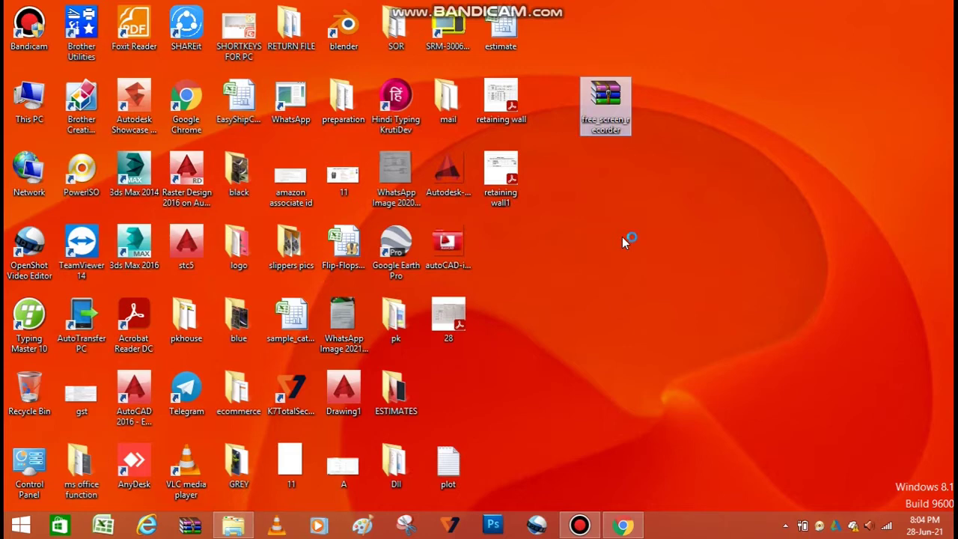
Step: Extract the free_screen_recorder archive directly onto the desktop and launch the extracted Free Screen Recorder setup
right_click(608, 111)
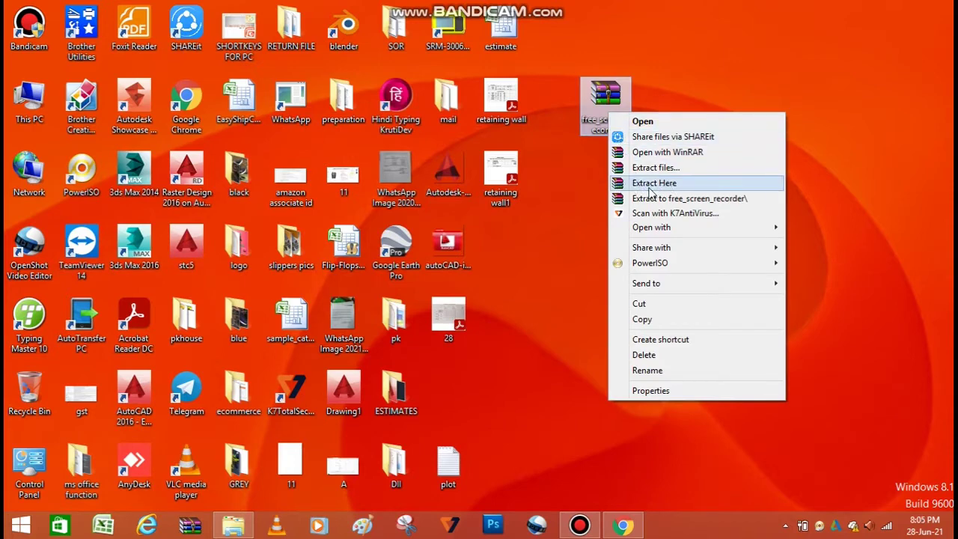
click(652, 185)
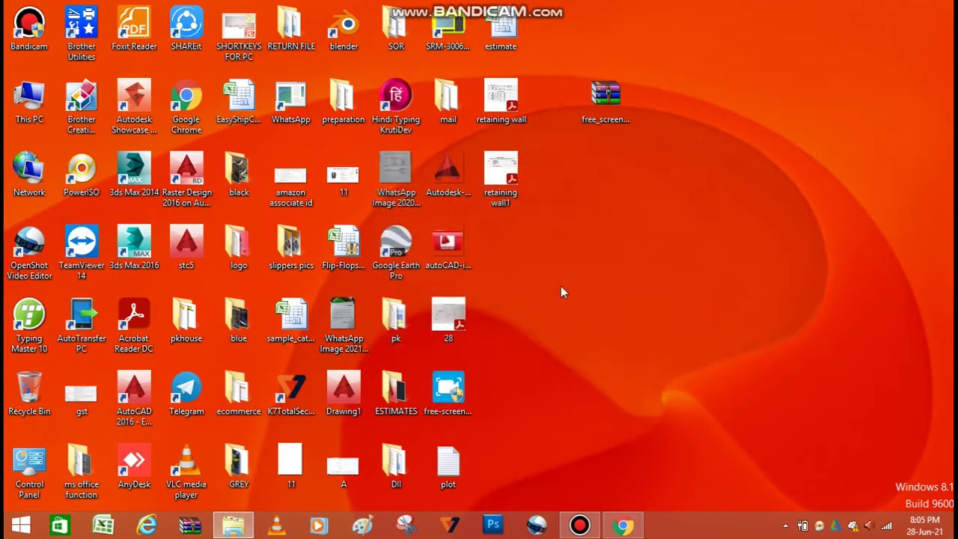
click(450, 401)
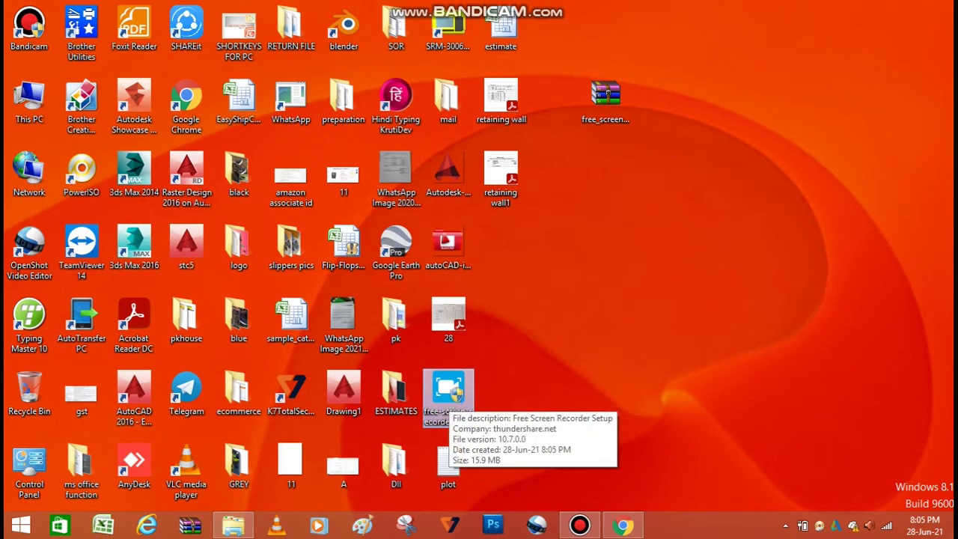
click(544, 294)
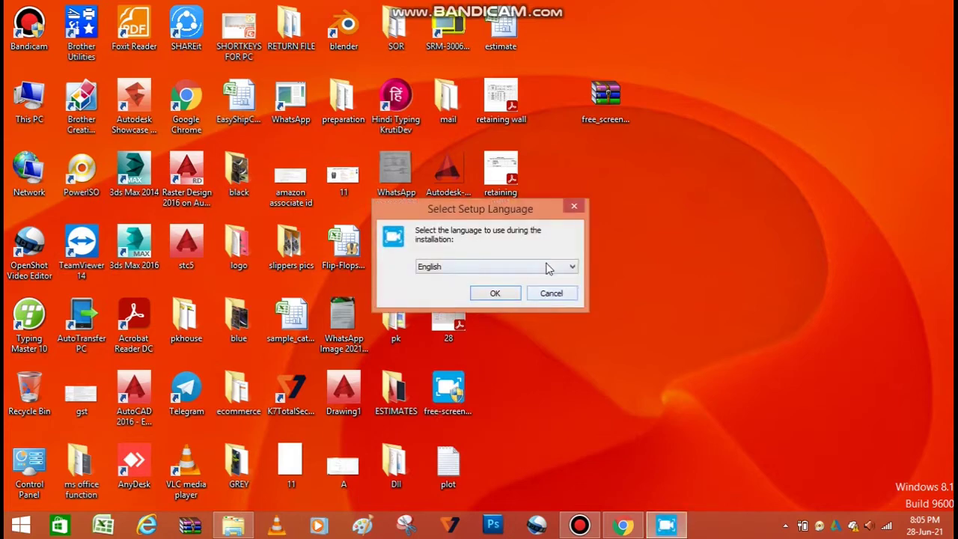
Step: Keep English as the setup language and continue past the welcome page to the destination settings
click(548, 267)
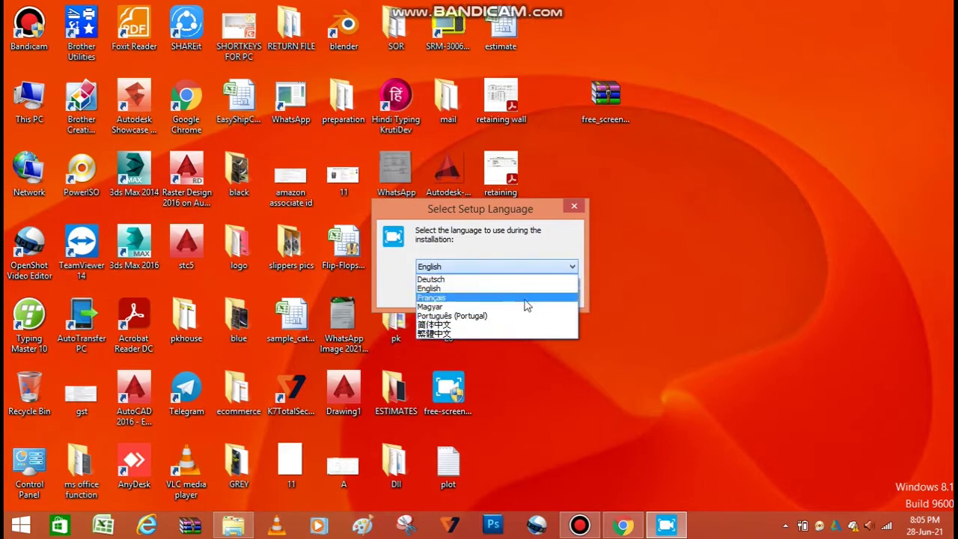
click(526, 295)
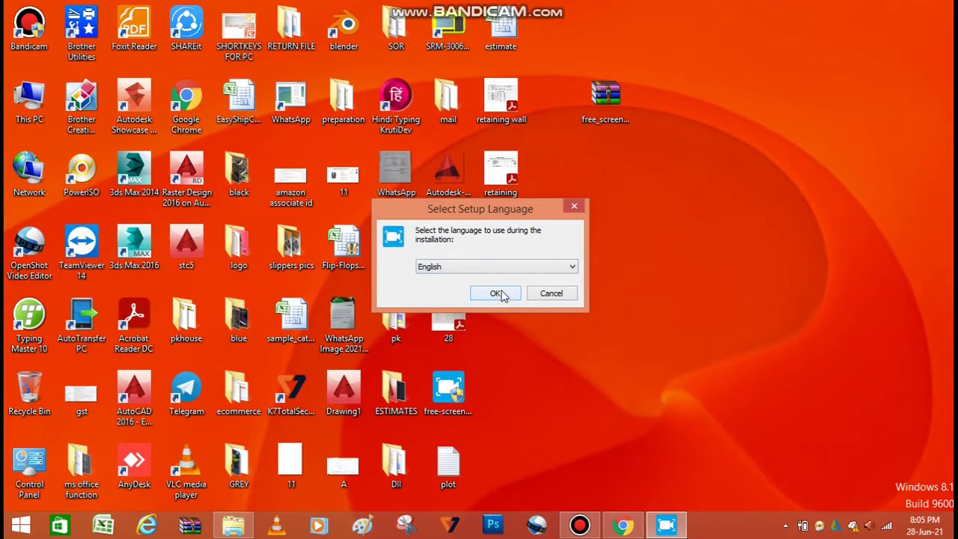
click(498, 294)
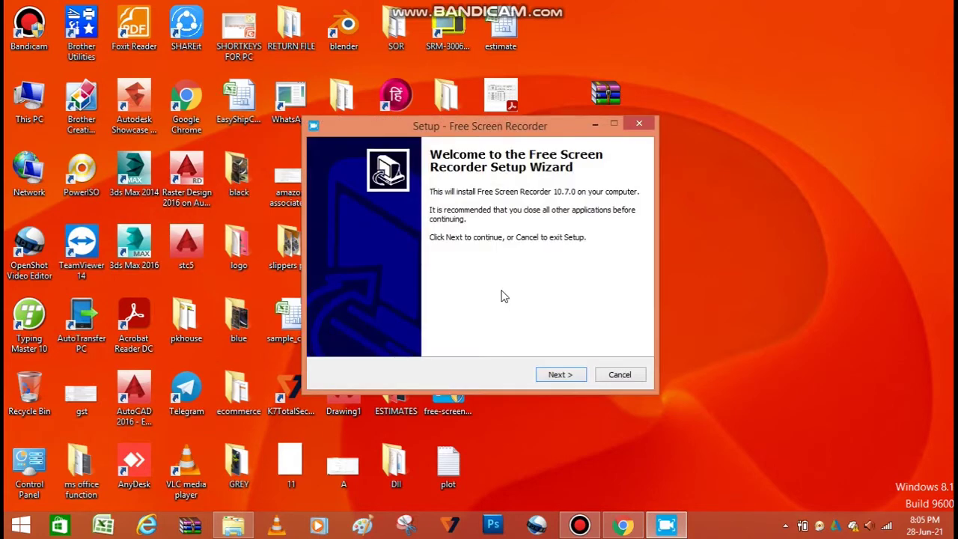
click(562, 376)
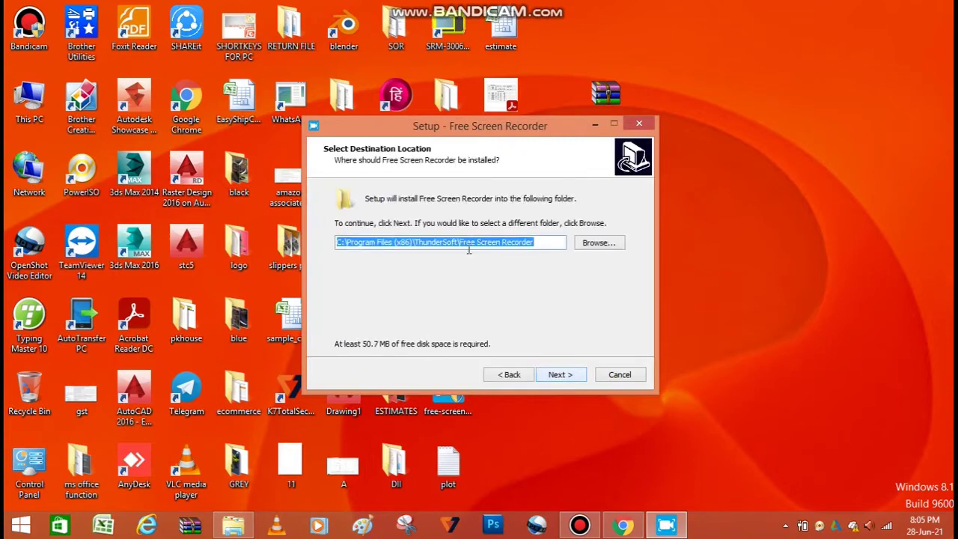
Step: Change the installation destination to F:\Free Screen Recorder by choosing Local Disk (F:)
click(341, 242)
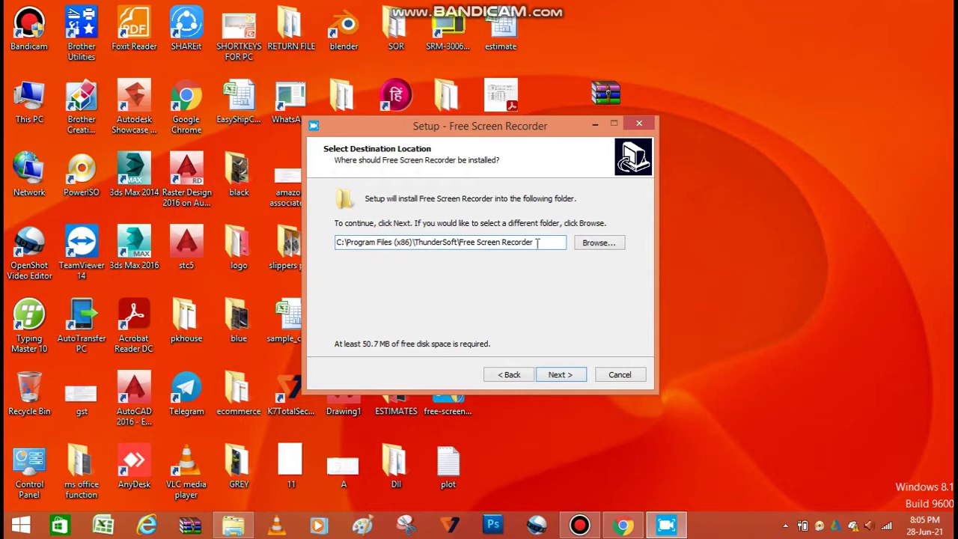
click(603, 244)
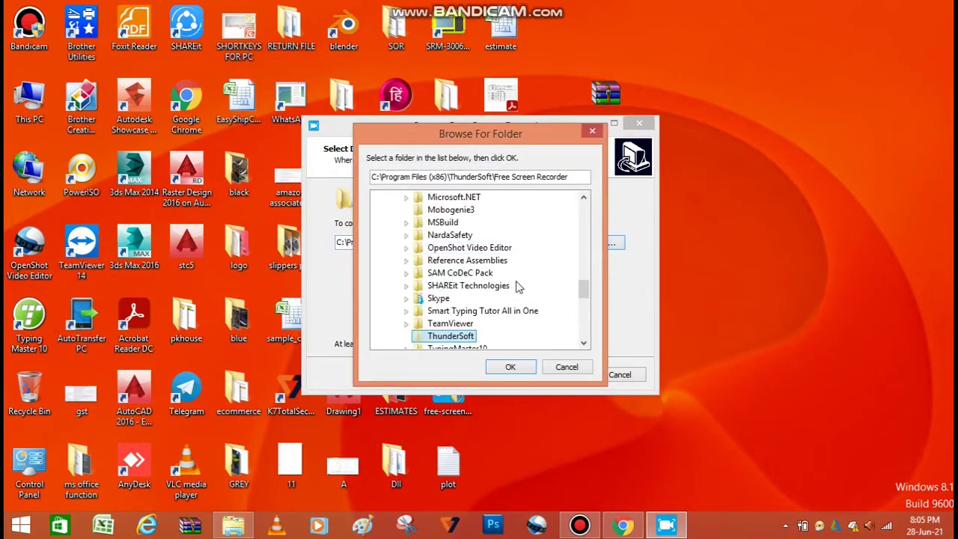
drag(586, 298, 585, 339)
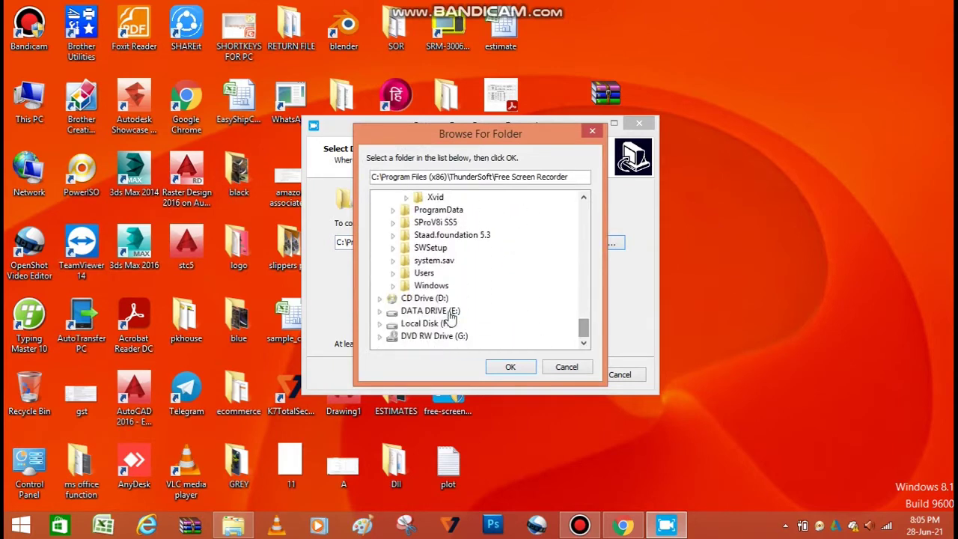
click(435, 327)
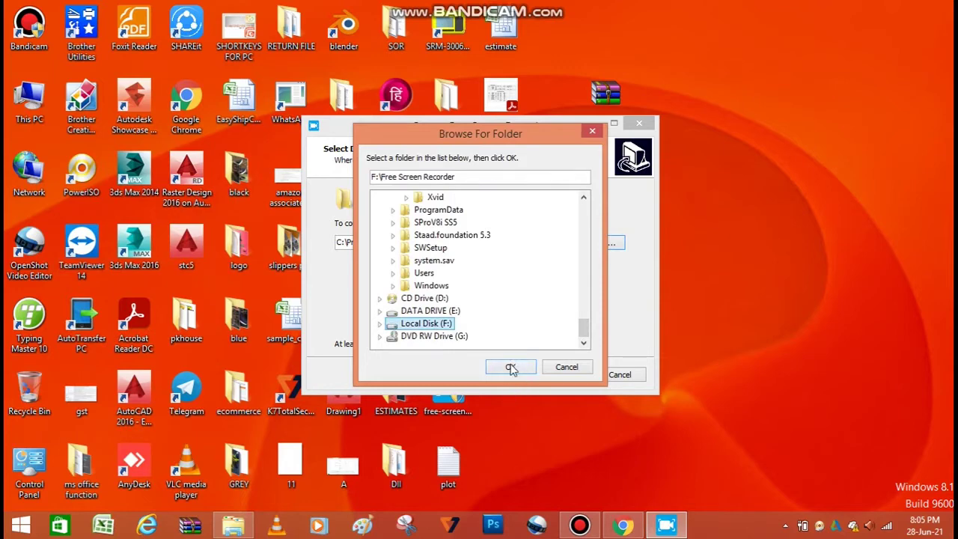
click(446, 313)
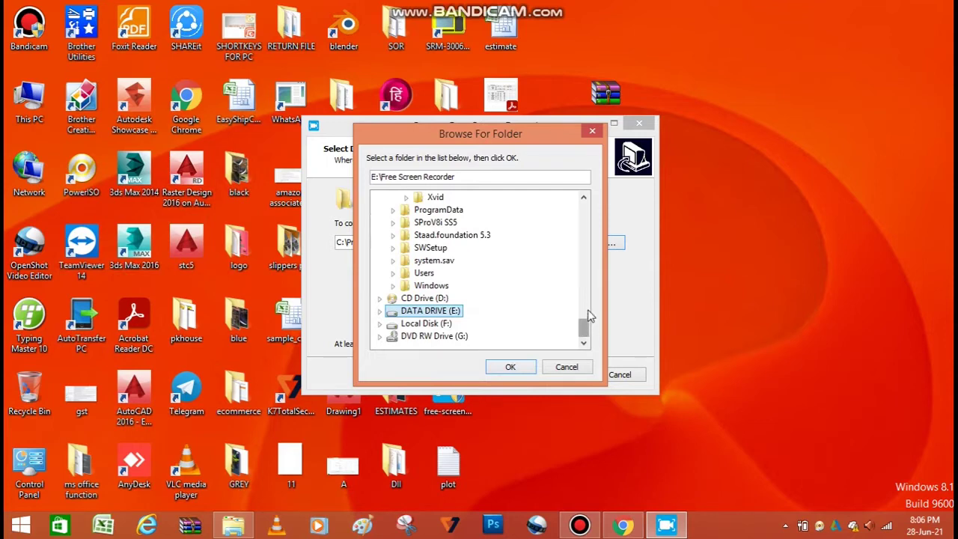
mouse_move(585, 327)
mouse_down()
mouse_move(584, 210)
mouse_move(585, 338)
mouse_up()
click(442, 326)
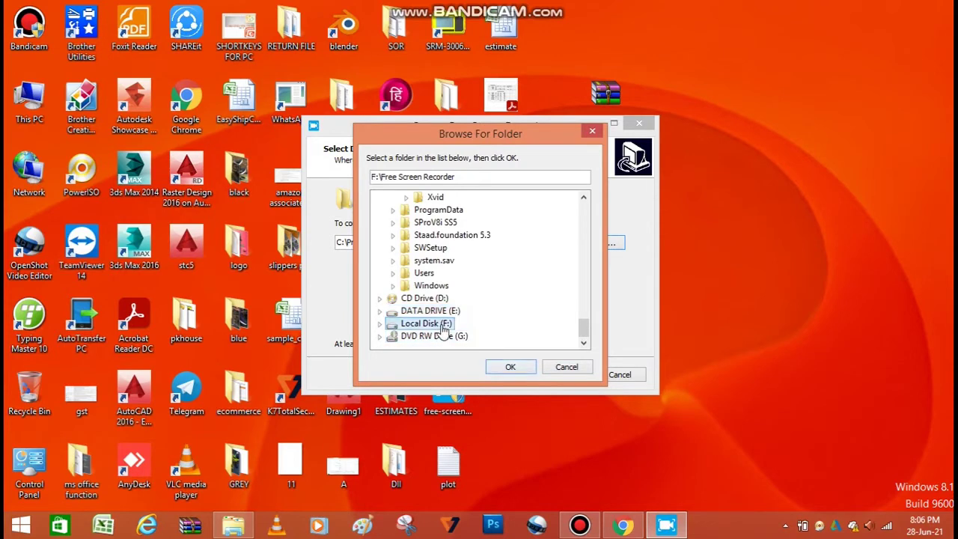
click(510, 368)
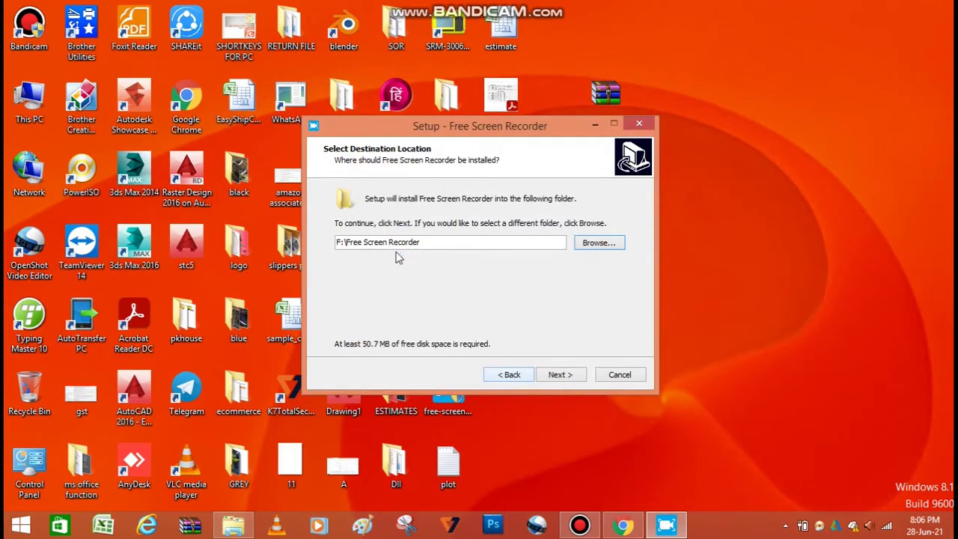
Step: Try to continue with the F: destination, decline installing into the existing folder, and exit the setup
click(340, 244)
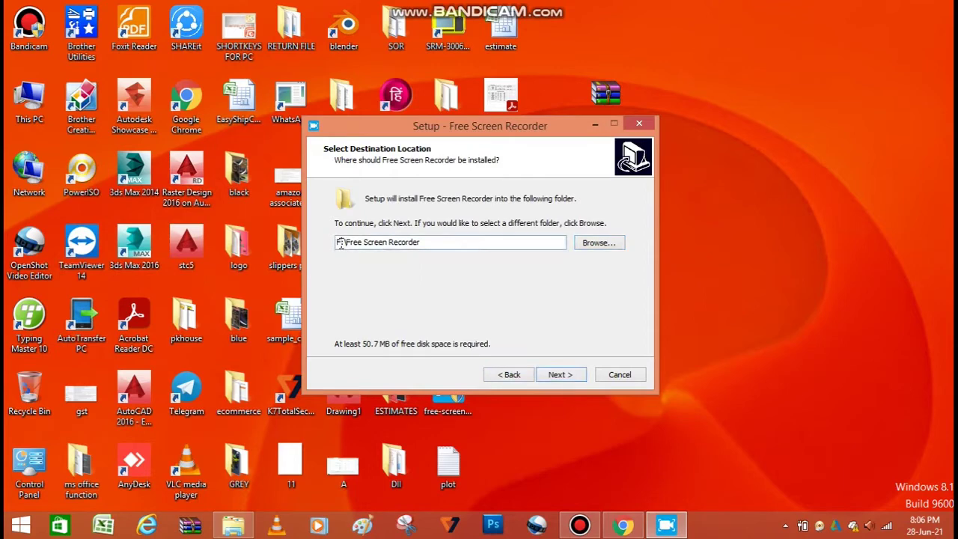
drag(338, 244, 344, 246)
click(560, 375)
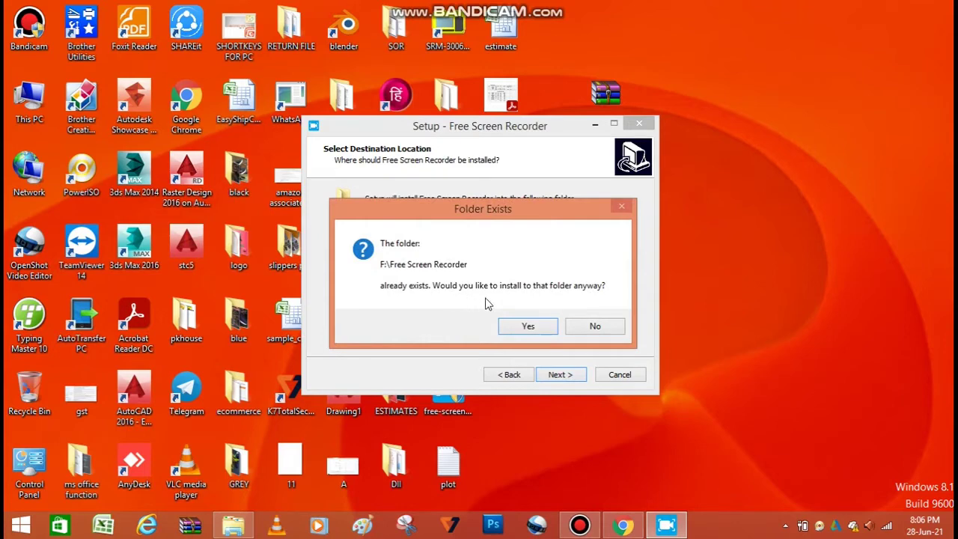
click(595, 327)
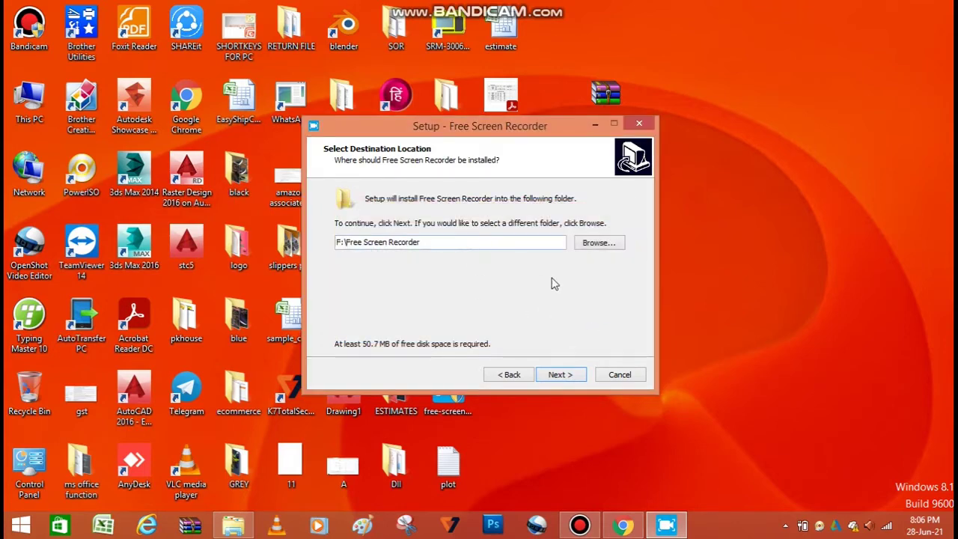
click(620, 375)
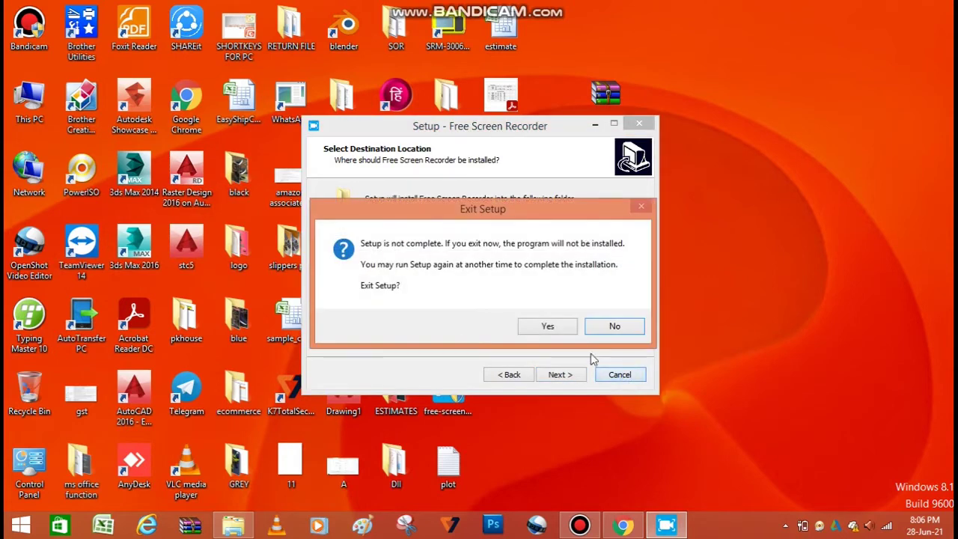
click(565, 333)
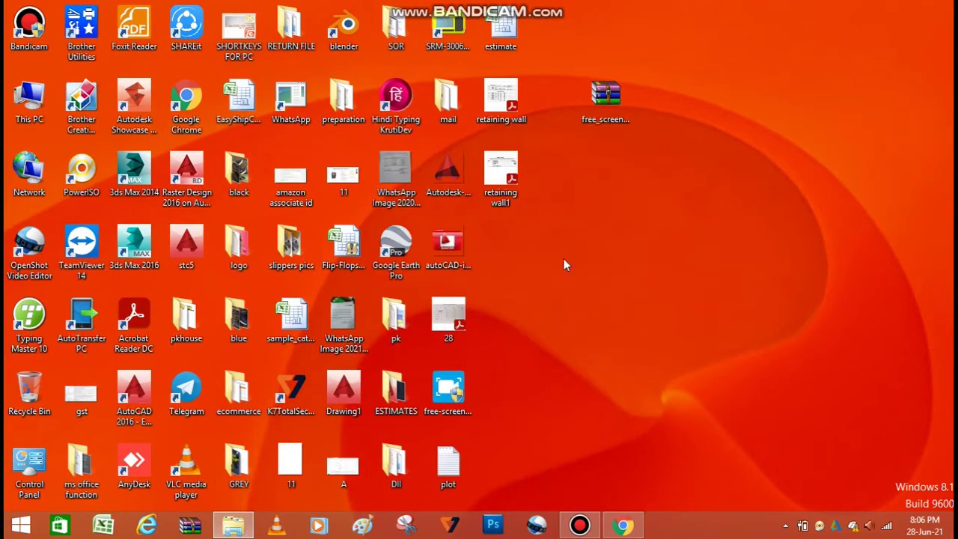
Step: Relaunch the setup in English and accept the default destination, Start Menu folder, and desktop and Quick Launch icons
double_click(449, 396)
click(551, 295)
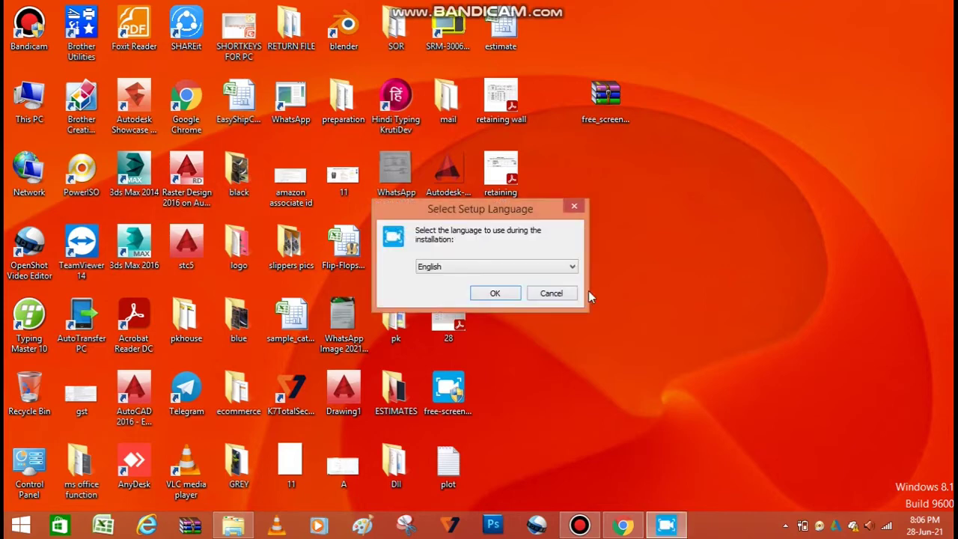
click(496, 294)
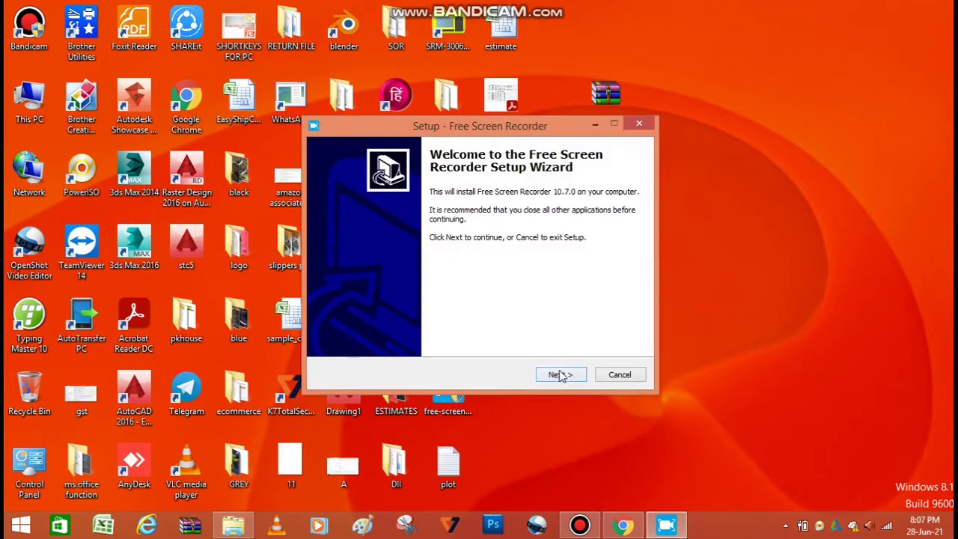
click(561, 375)
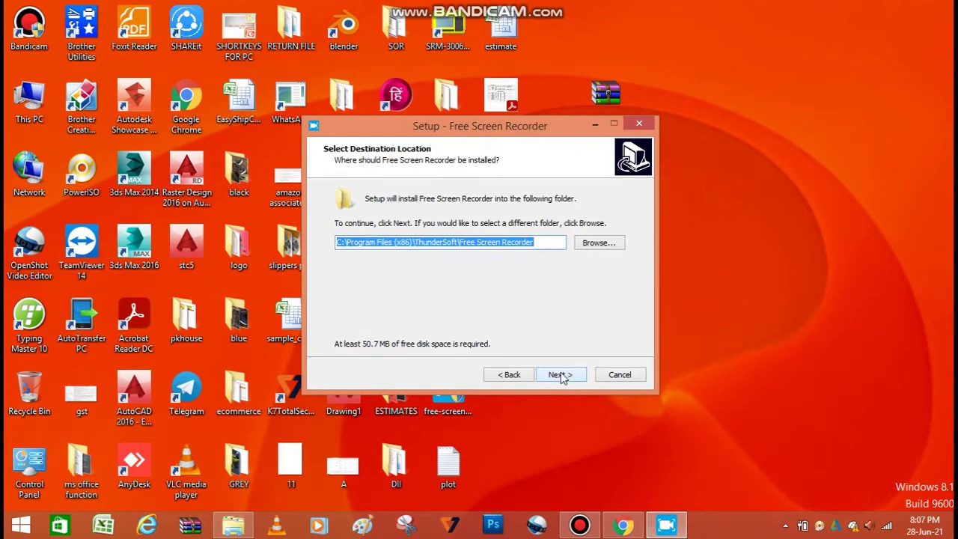
click(562, 376)
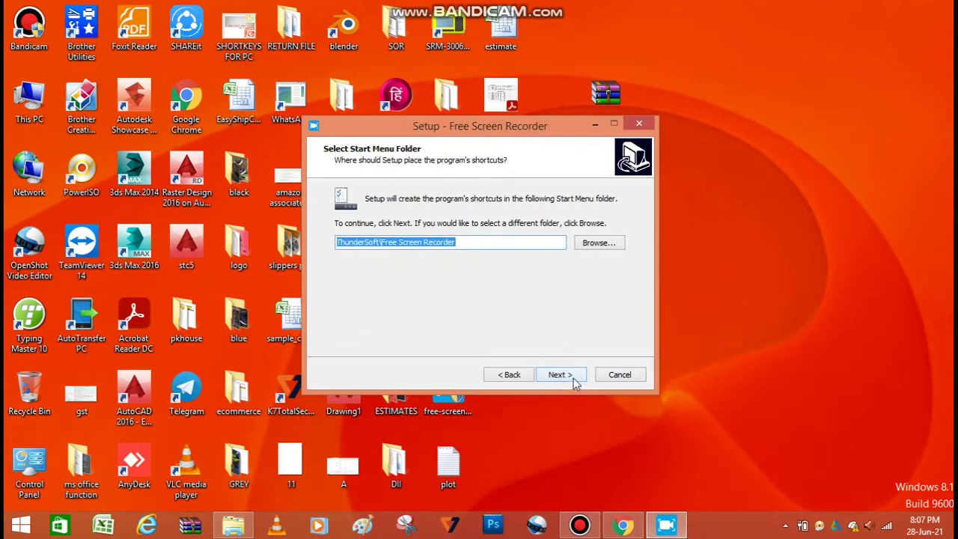
click(575, 383)
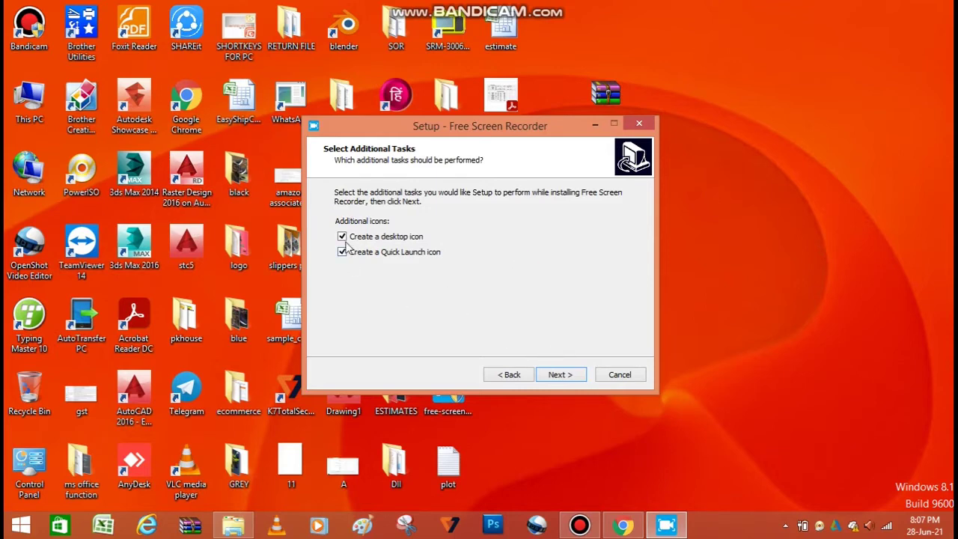
click(561, 374)
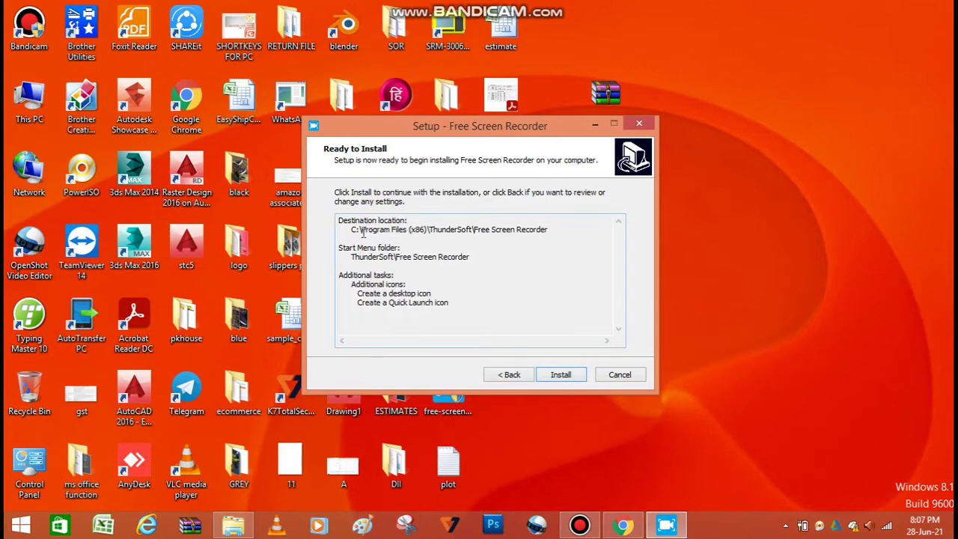
Step: Review the destination location, install Free Screen Recorder, and finish the setup with the option to launch the program enabled
drag(349, 229, 556, 229)
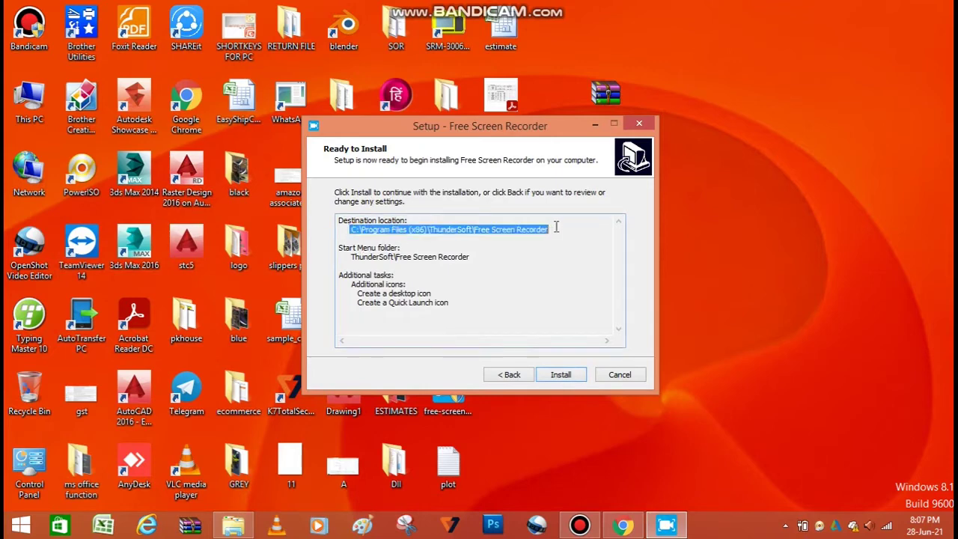
click(510, 255)
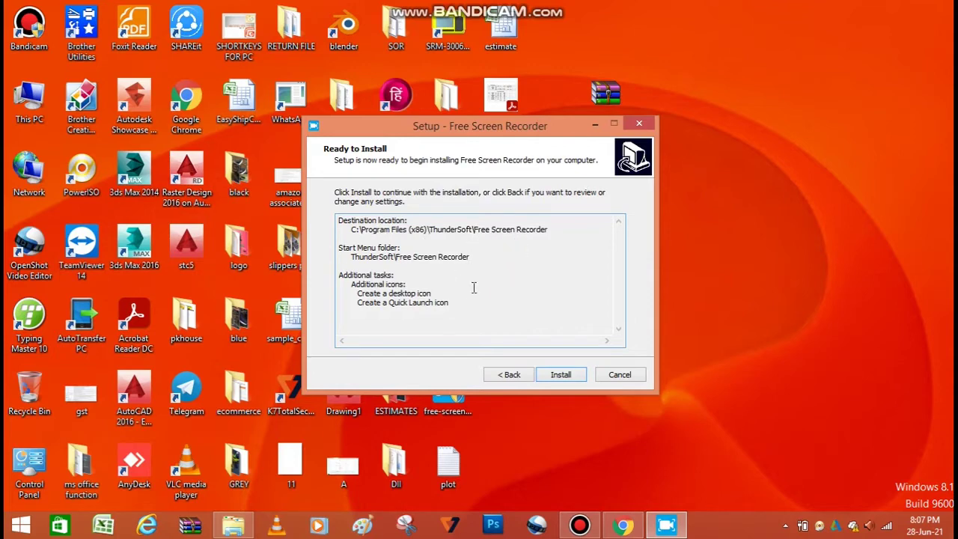
click(561, 377)
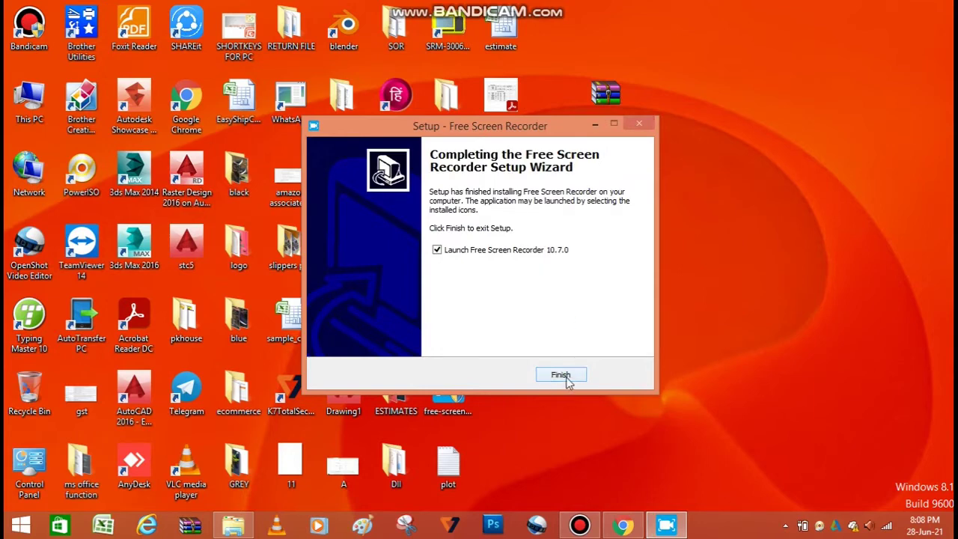
click(562, 376)
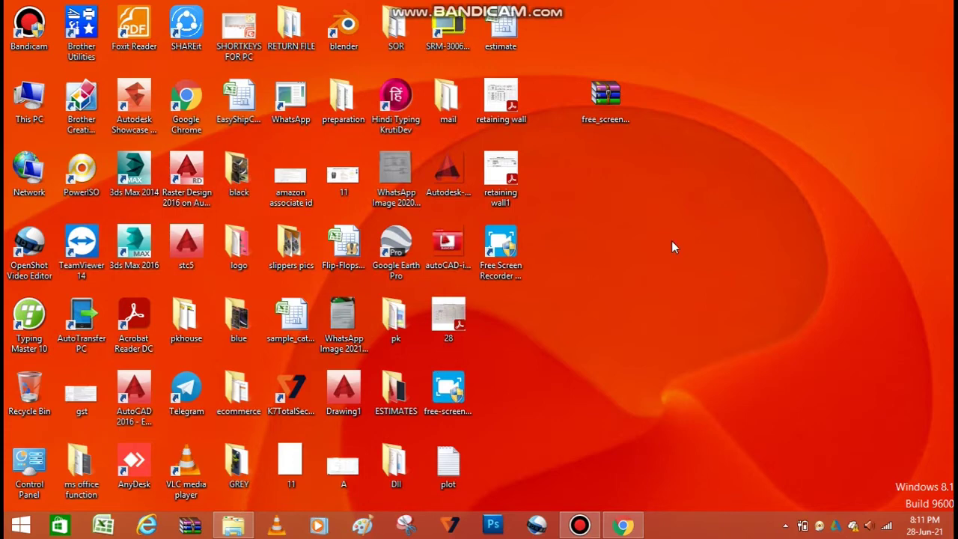
Step: Reopen the Free Screen Recorder window from the hidden notification icons and stop the running recording
click(785, 528)
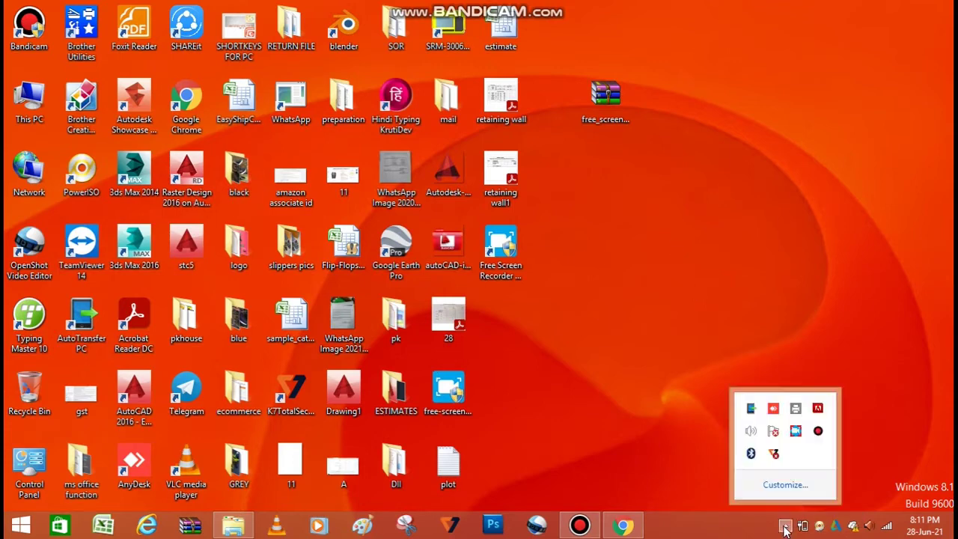
click(796, 434)
click(795, 434)
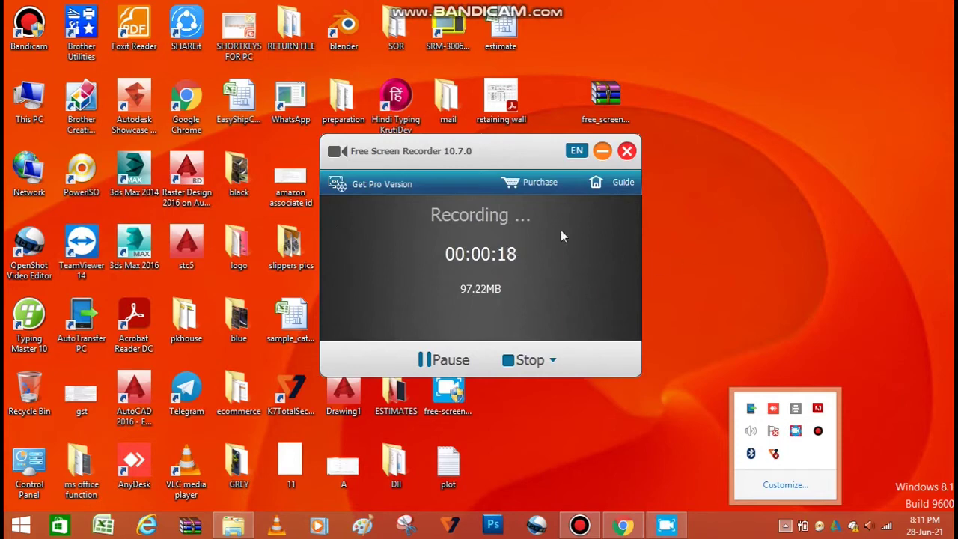
click(467, 283)
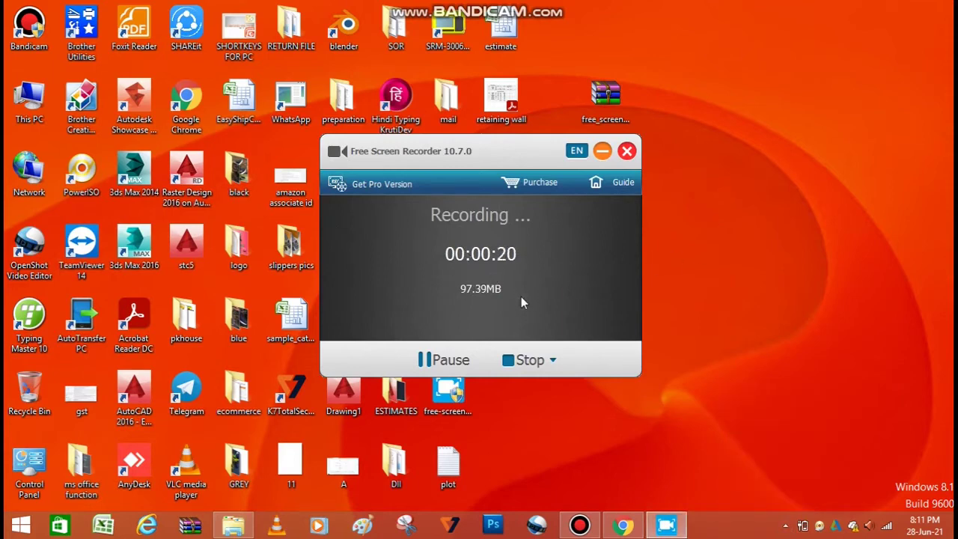
click(514, 367)
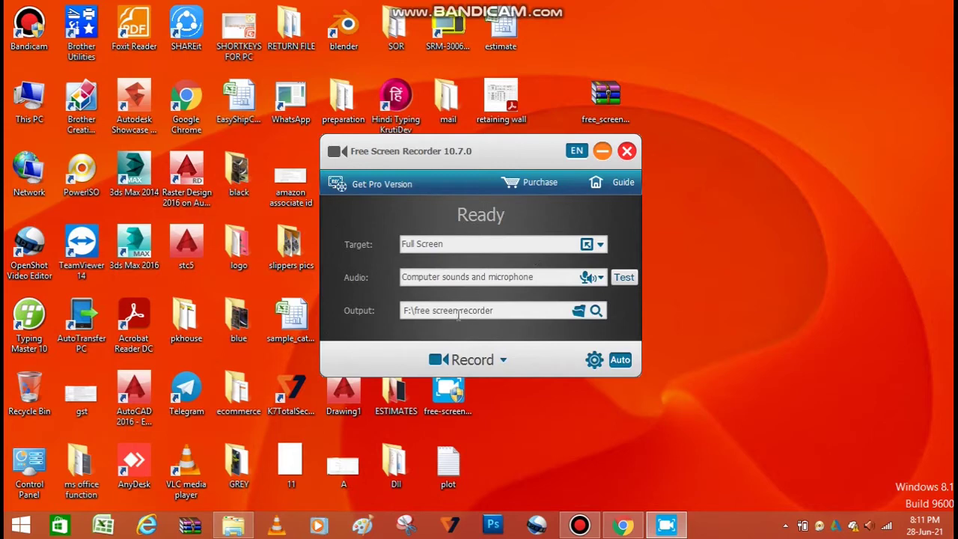
Step: Confirm F:\free screen recorder as the output folder and minimize the recorder
click(578, 312)
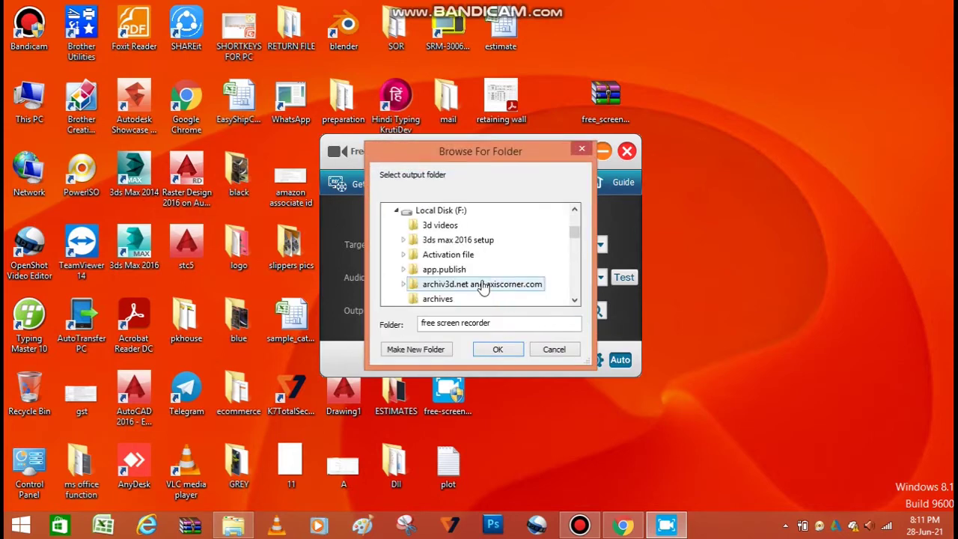
click(497, 349)
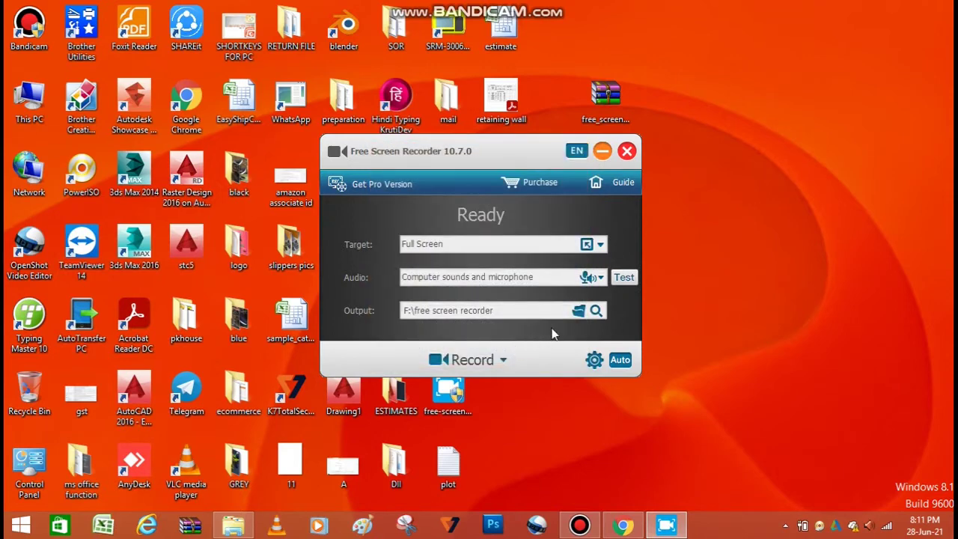
click(603, 150)
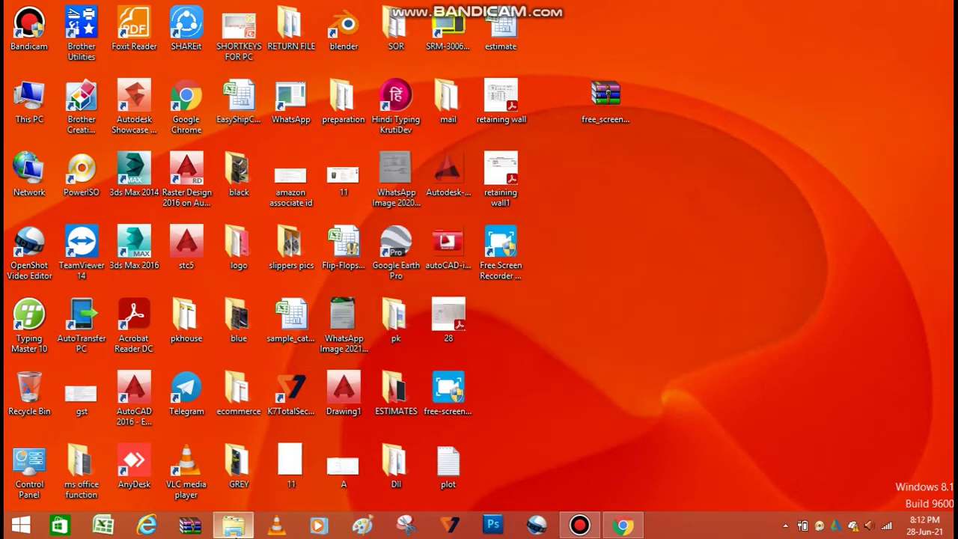
Step: Switch to File Explorer and open the free screen recorder folder on Local Disk (F:)
click(233, 525)
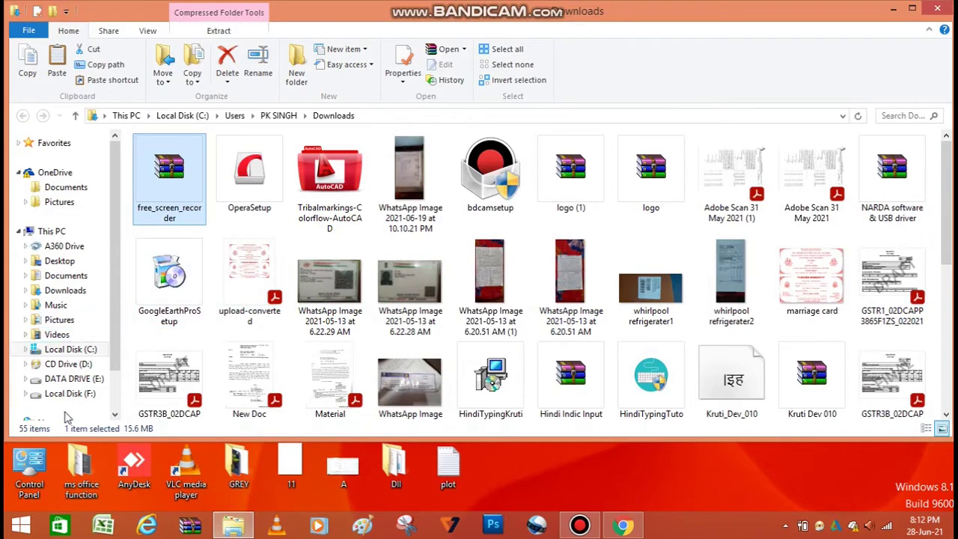
click(71, 394)
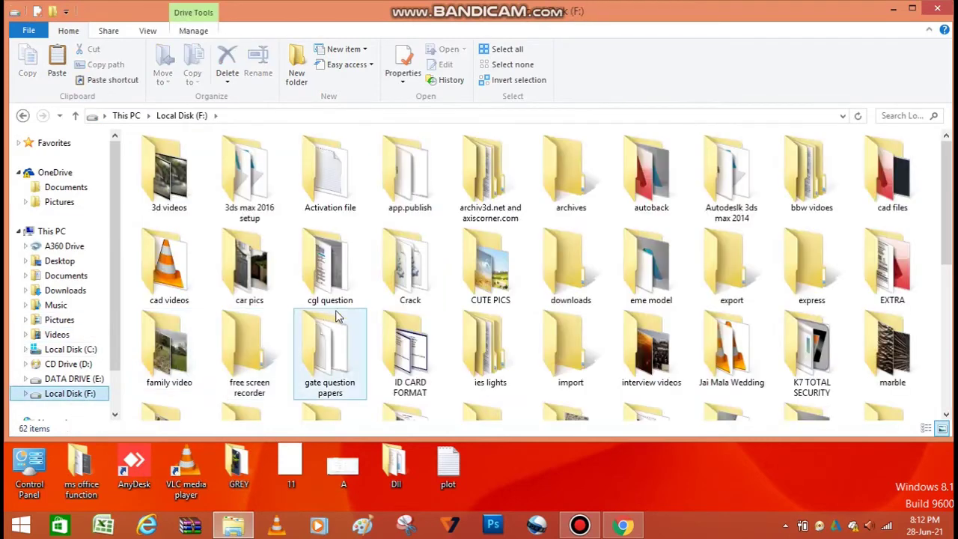
click(495, 349)
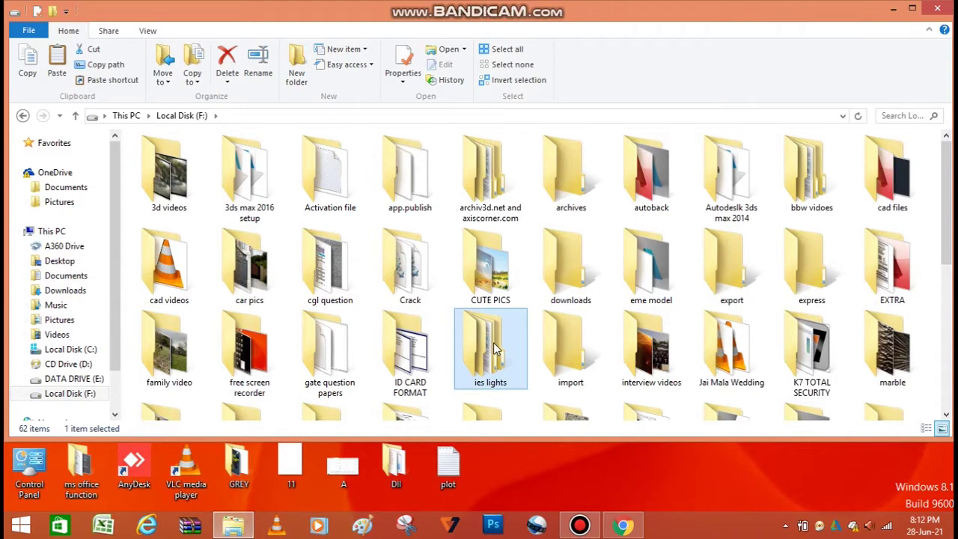
key(f)
key(f)
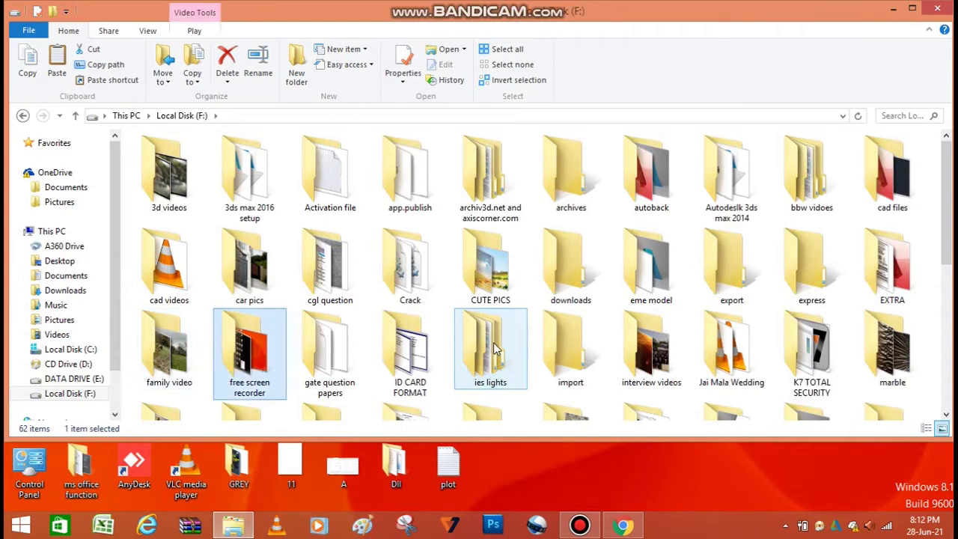
key(Return)
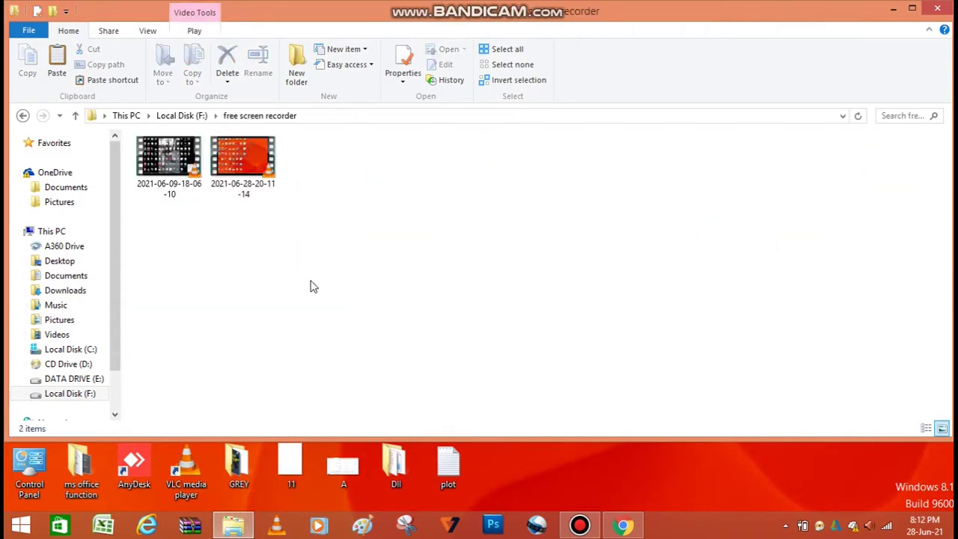
click(256, 189)
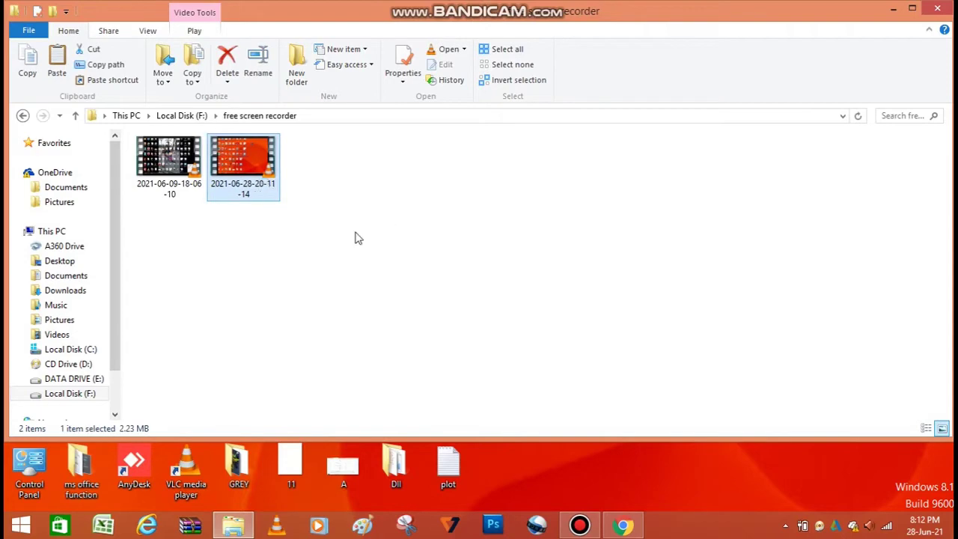
key(Return)
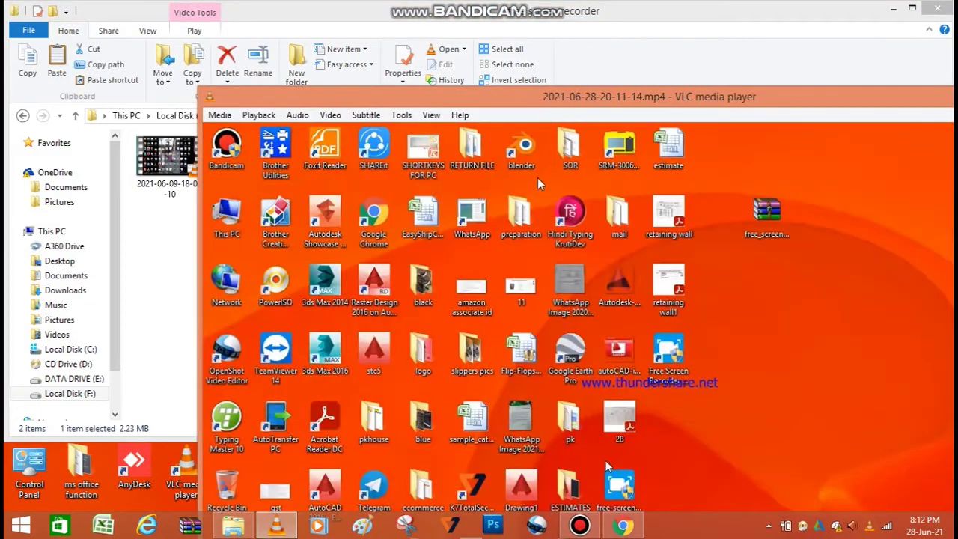
double_click(659, 90)
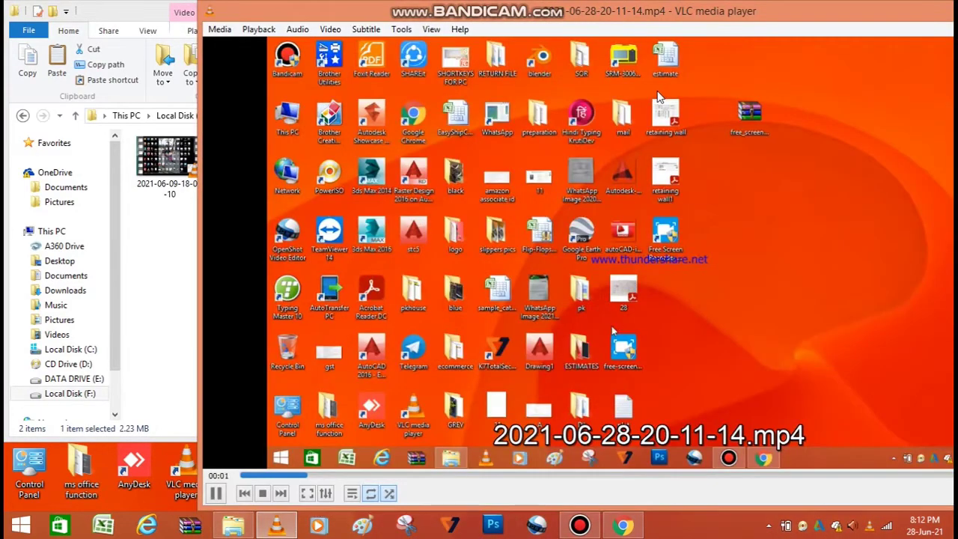
double_click(649, 21)
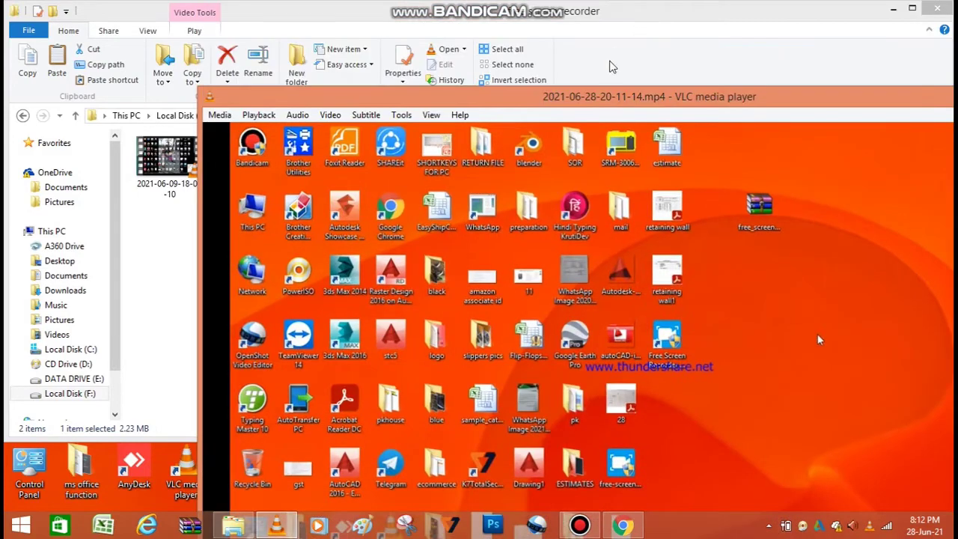
drag(627, 107, 483, 33)
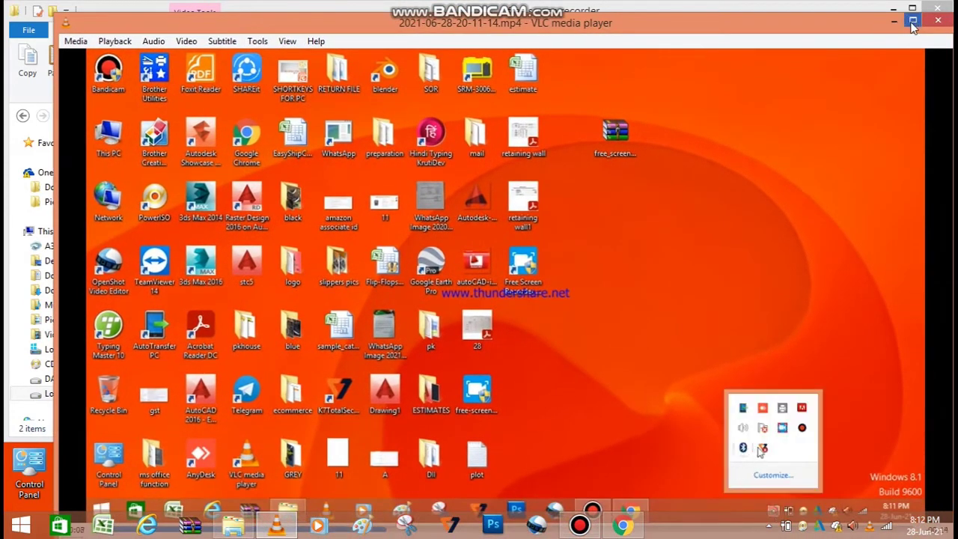
click(912, 23)
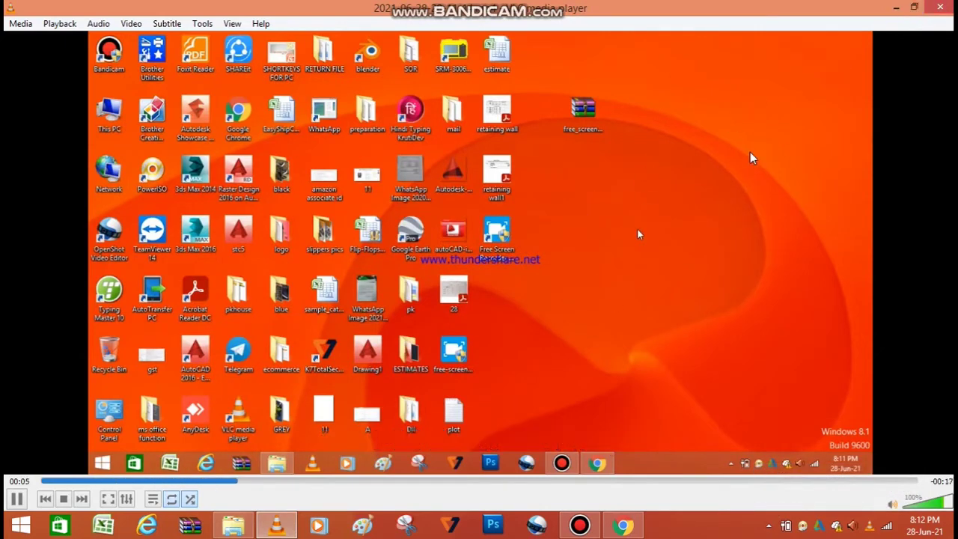
click(939, 8)
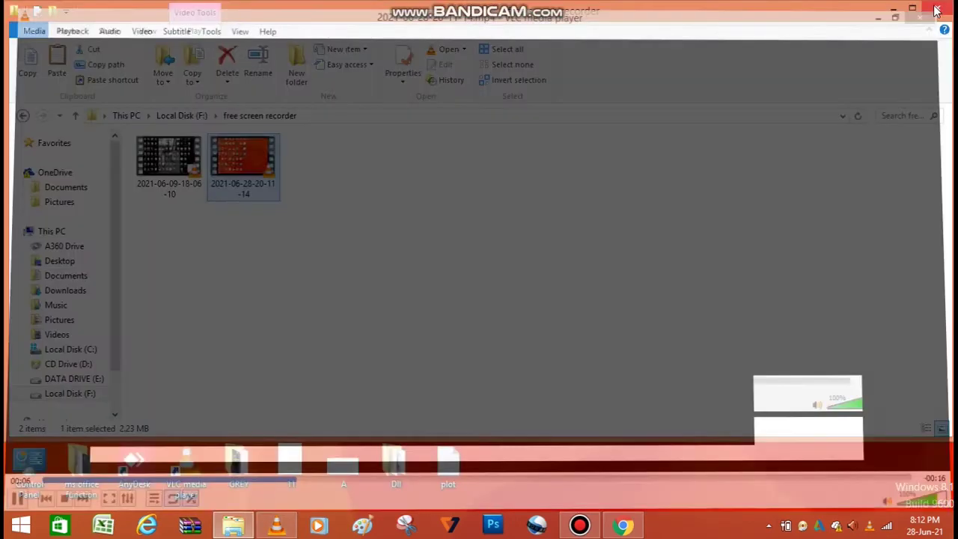
click(894, 9)
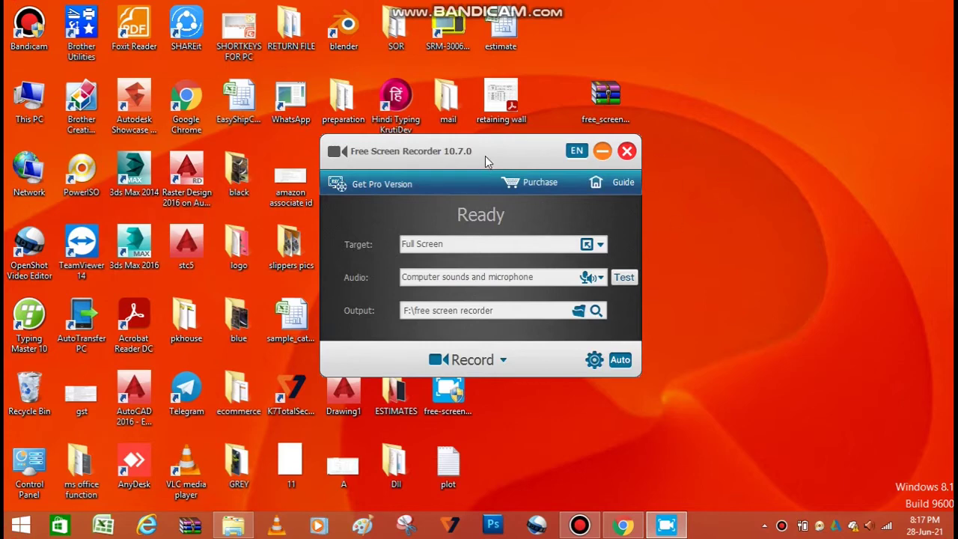
Step: Open the Free Screen Recorder settings and examine the Target options, including the available cameras and the zoom hotkey
drag(485, 156, 460, 134)
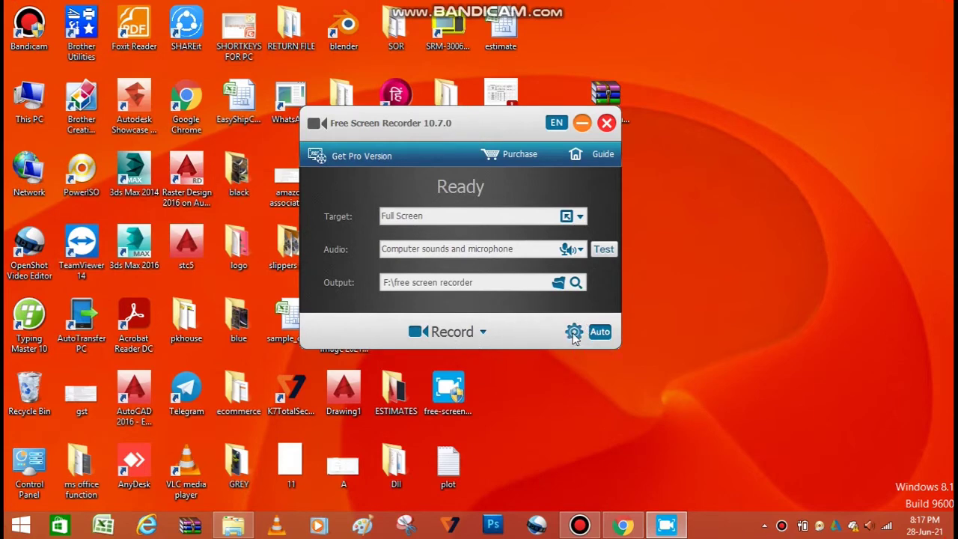
key(alt+F4)
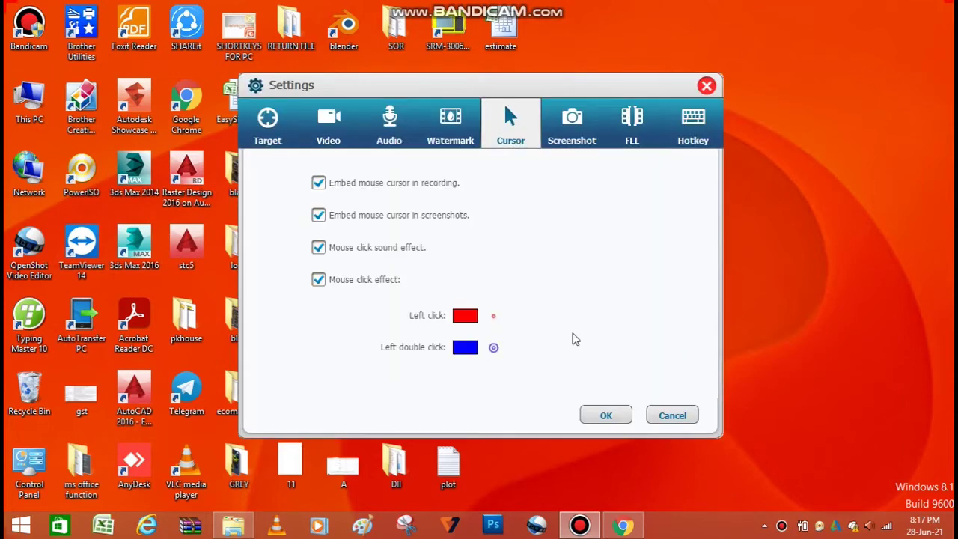
click(271, 129)
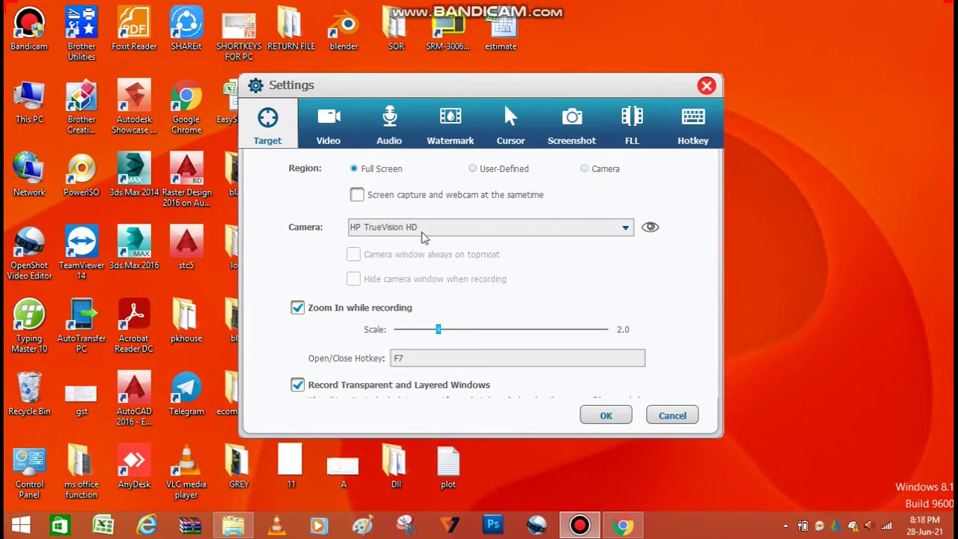
click(495, 230)
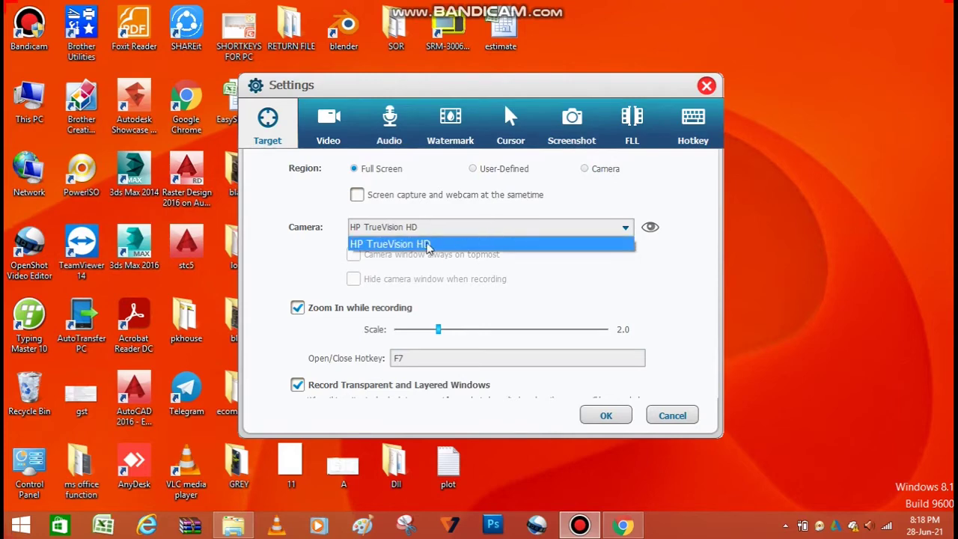
click(479, 234)
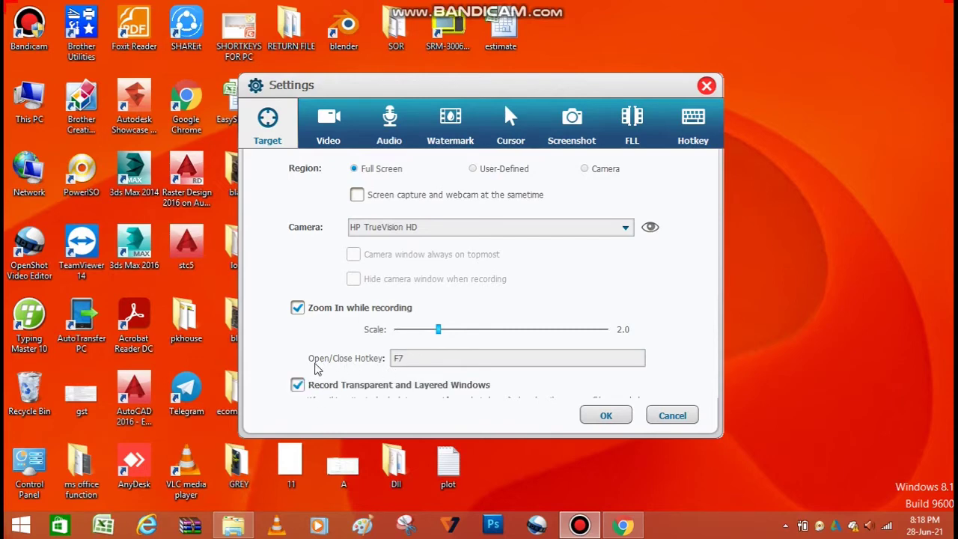
click(433, 358)
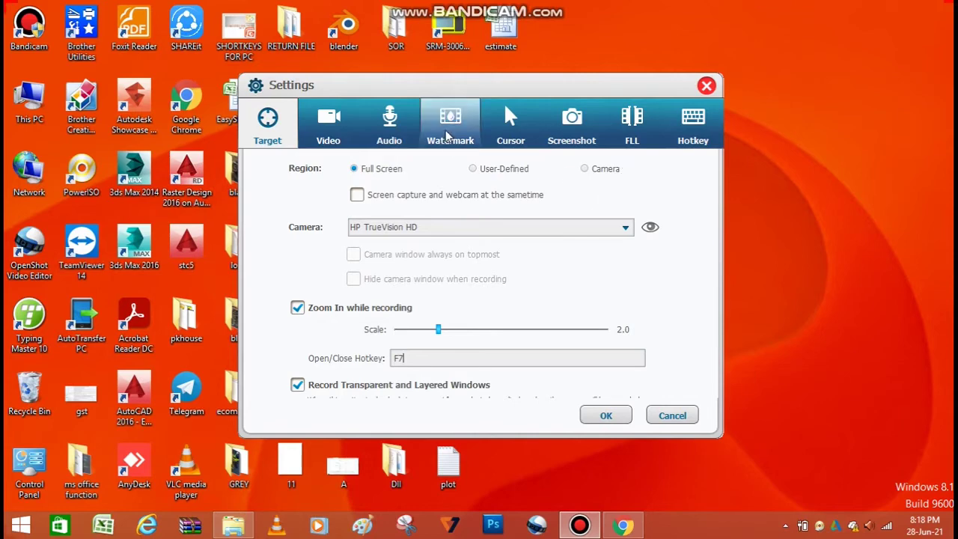
Step: Examine the video format and quality choices in the Video settings without changing them
click(333, 131)
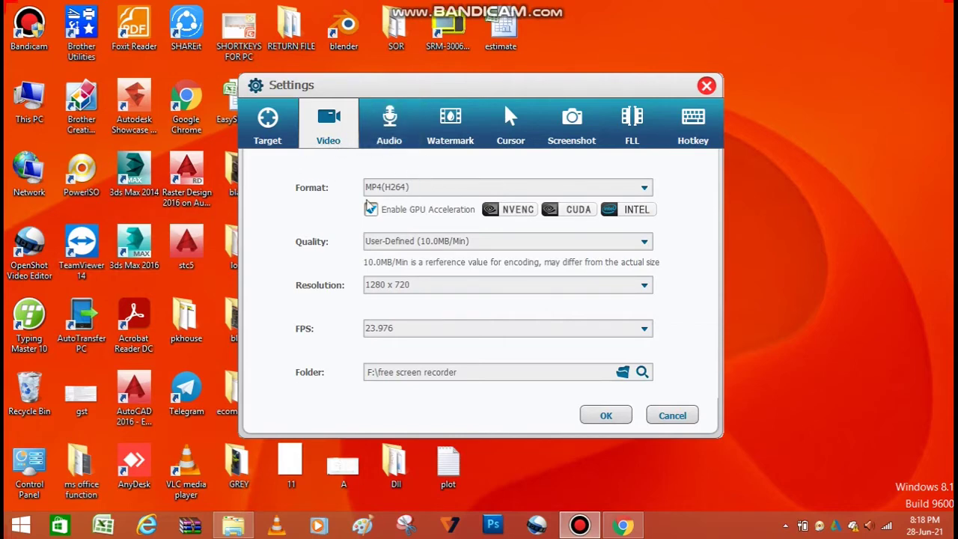
click(440, 190)
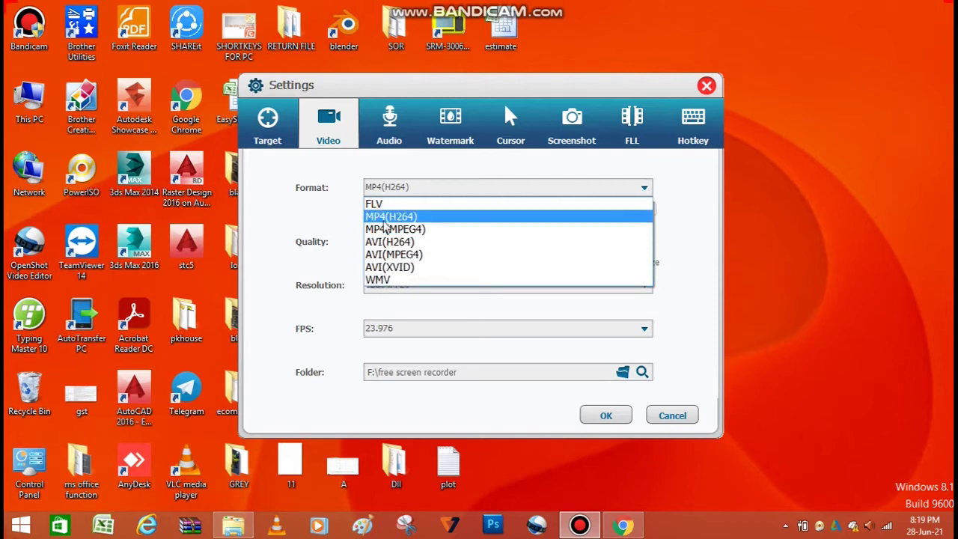
click(325, 218)
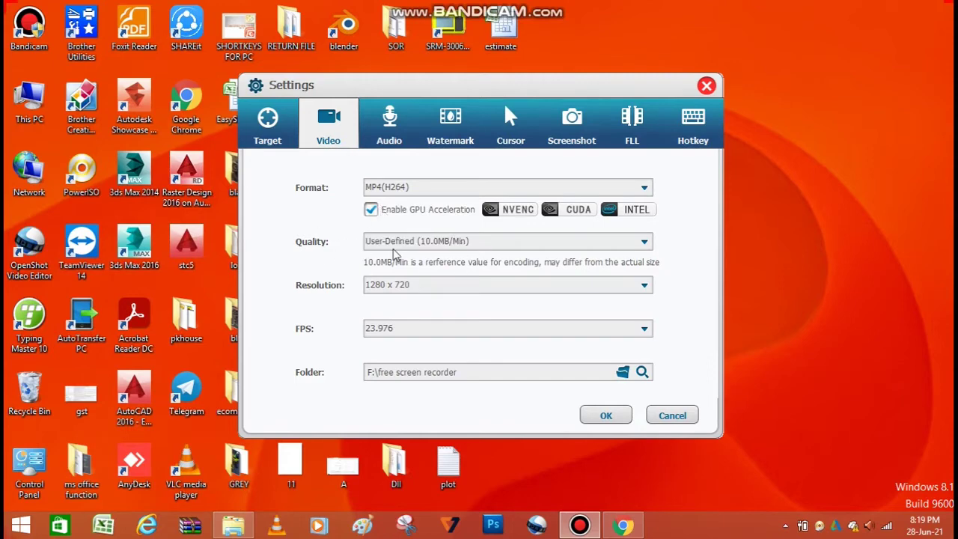
click(471, 246)
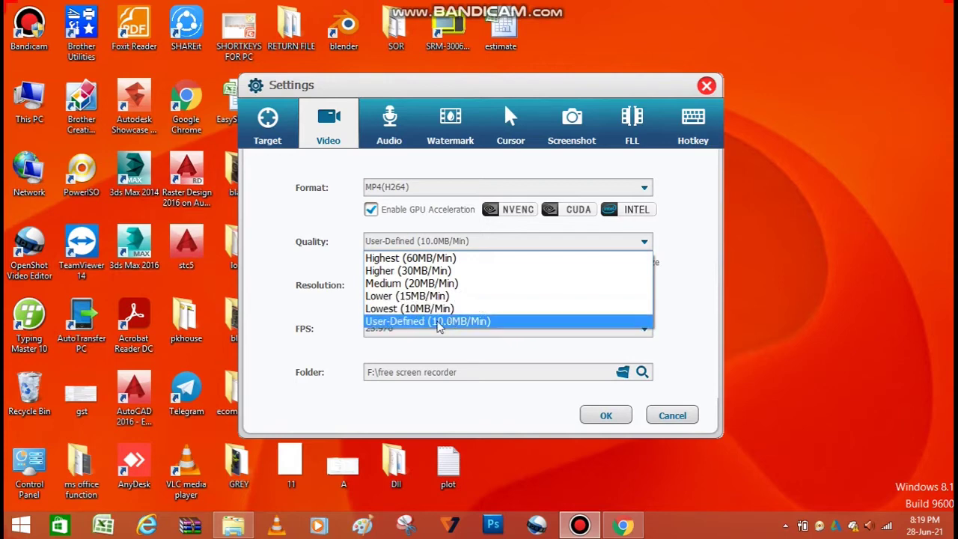
click(341, 326)
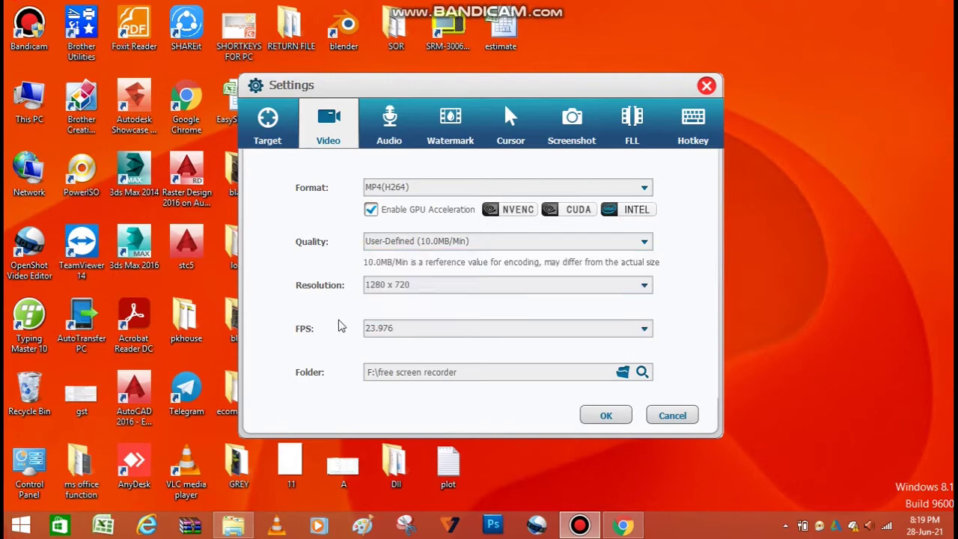
Step: Examine the resolution and FPS choices for recorded video without changing them
click(424, 289)
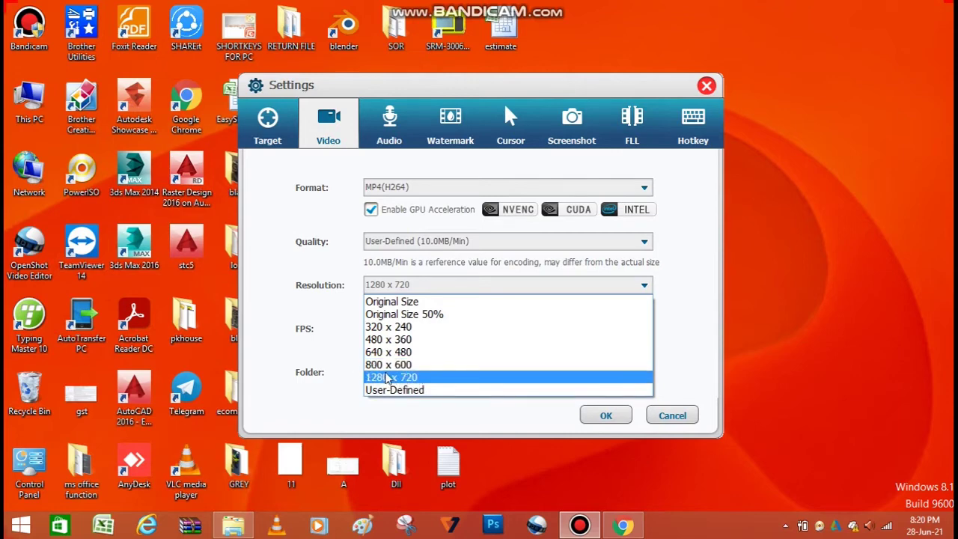
click(338, 343)
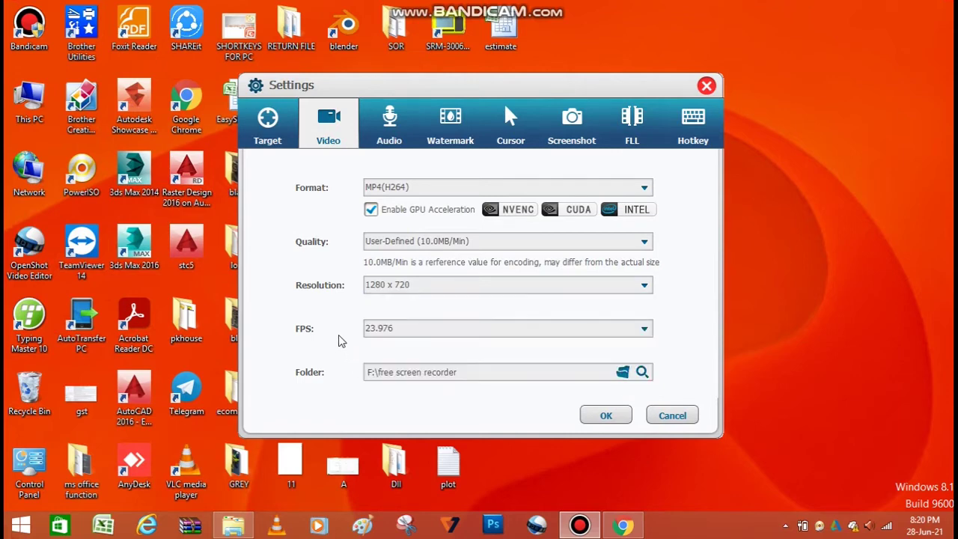
click(405, 333)
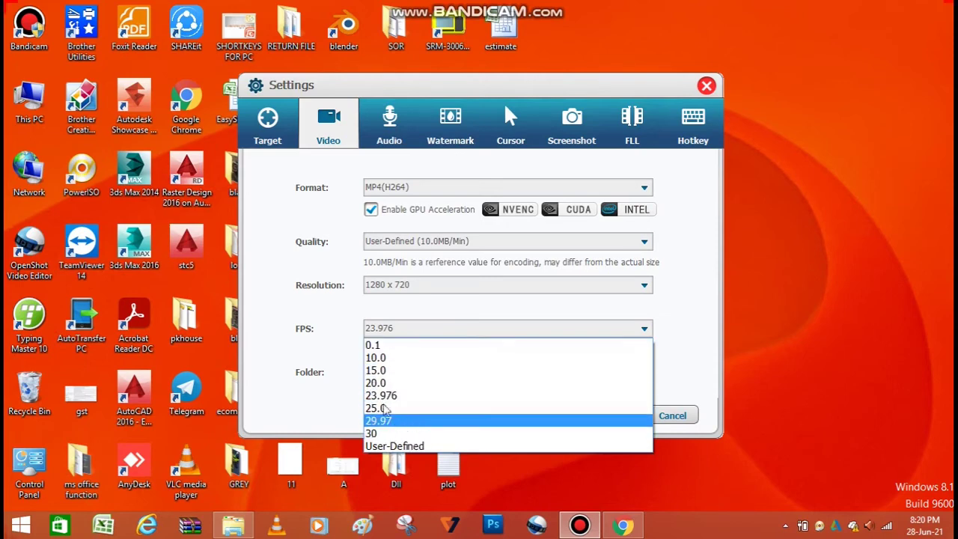
click(344, 330)
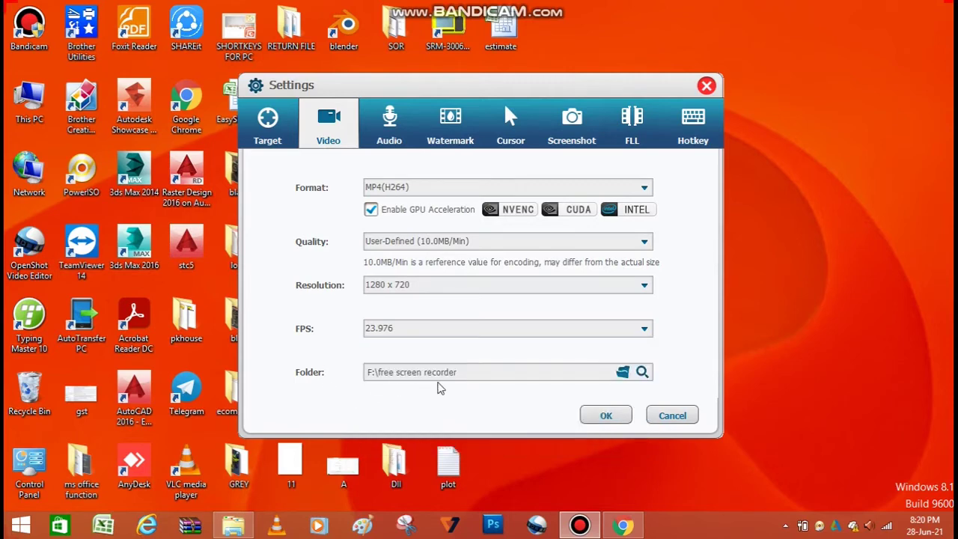
click(624, 373)
click(580, 524)
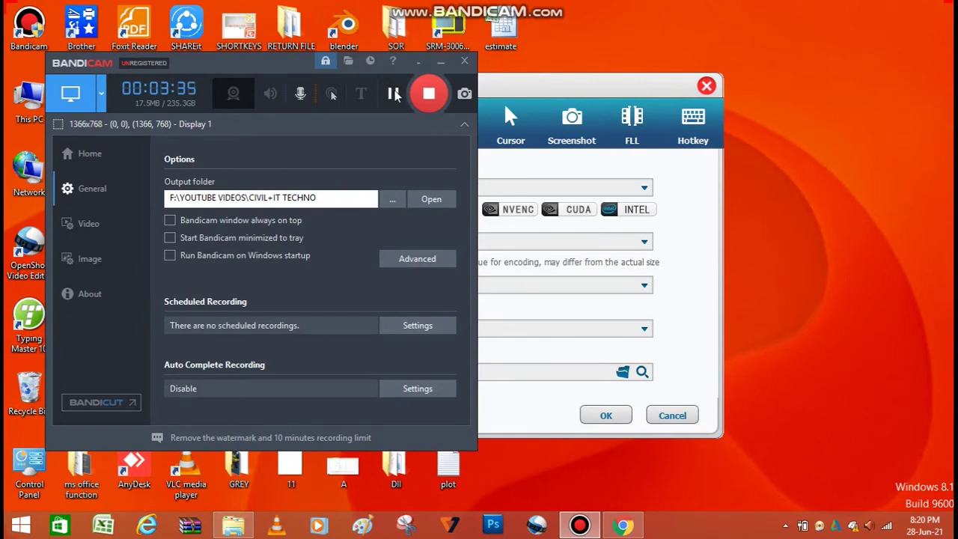
click(441, 60)
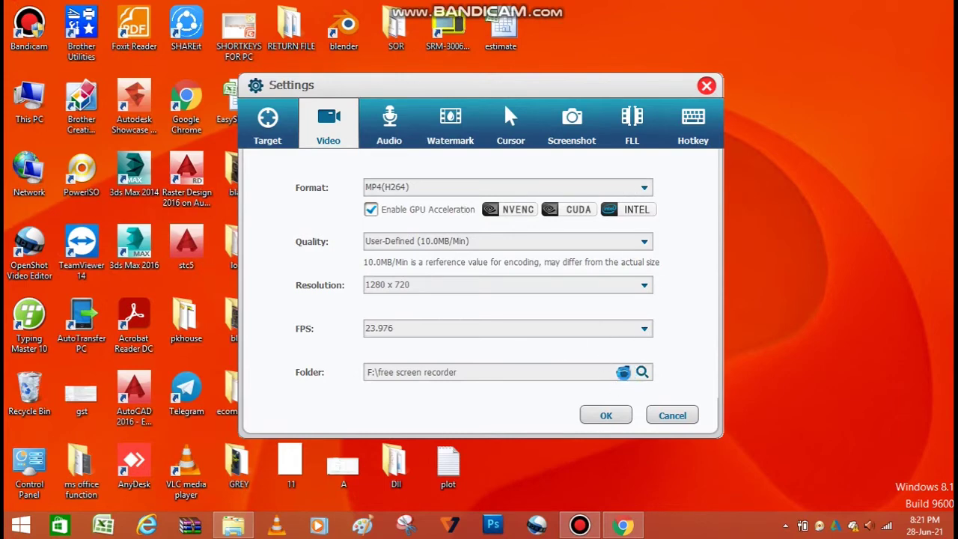
Step: Browse for the recorded video's output folder and select Local Disk (F:) under This PC
click(623, 372)
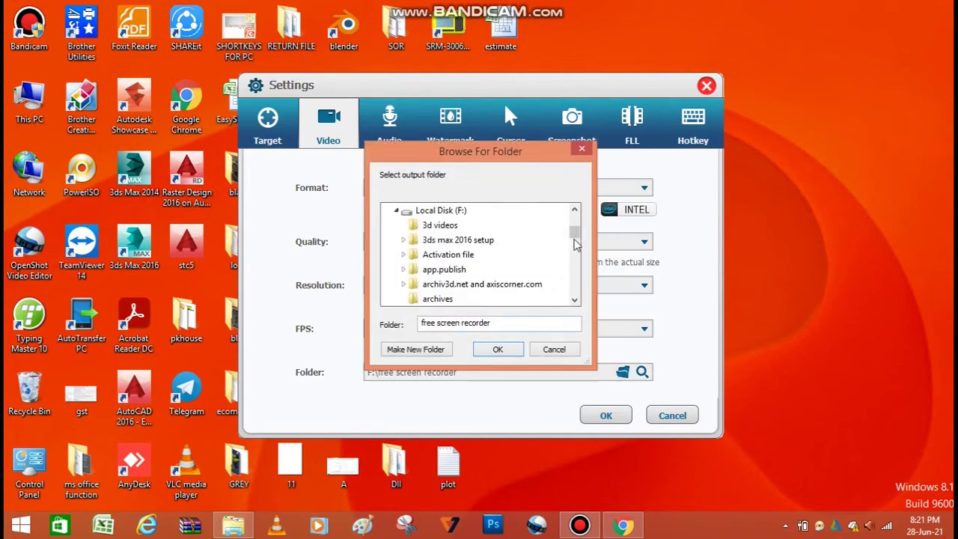
drag(575, 244, 579, 221)
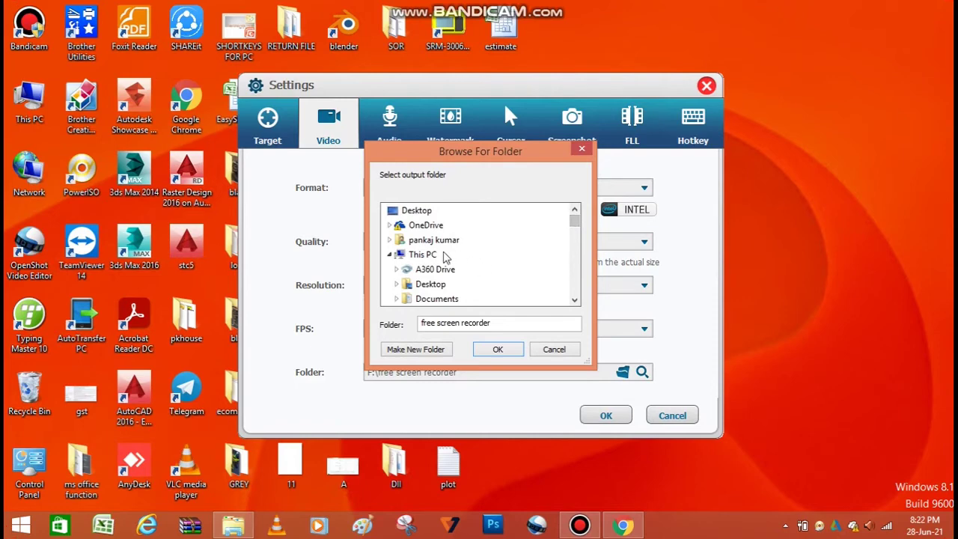
click(420, 256)
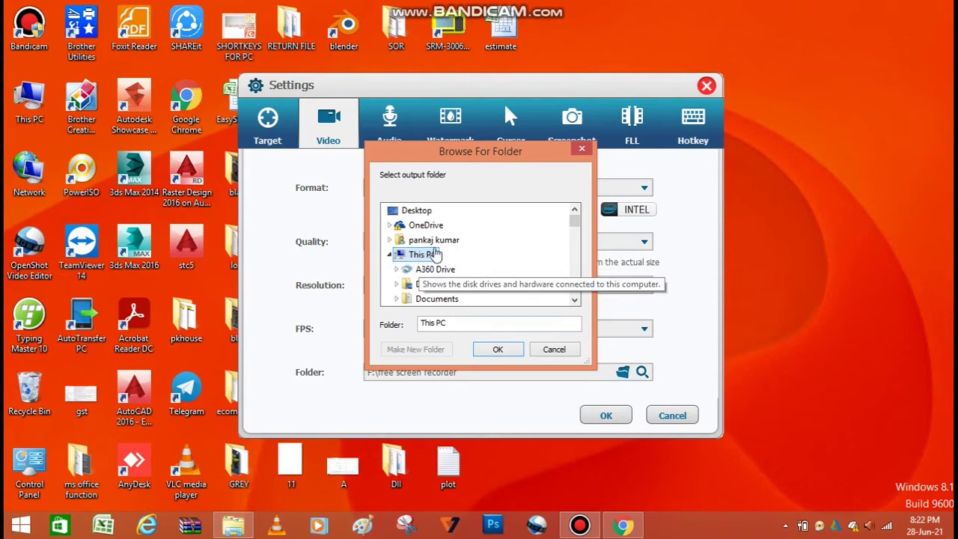
drag(578, 224, 574, 228)
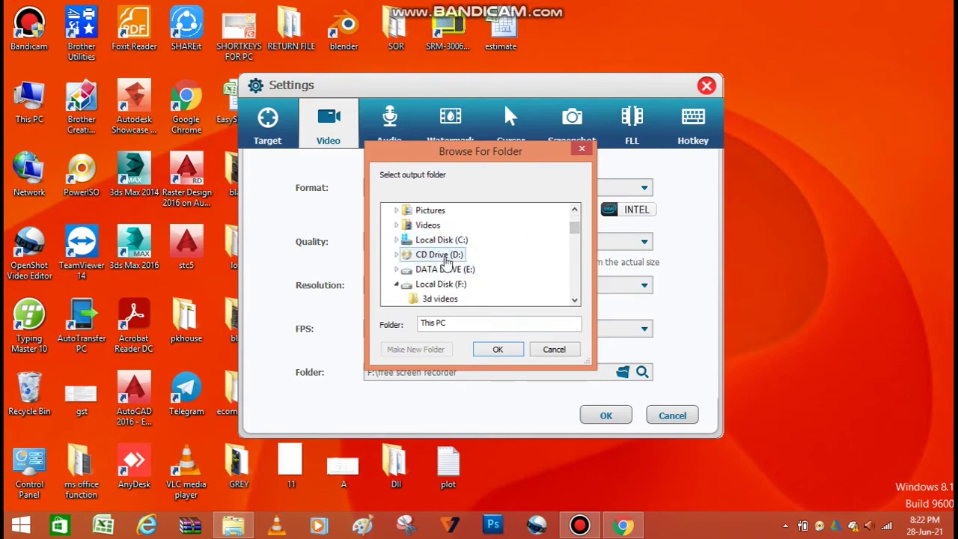
click(443, 287)
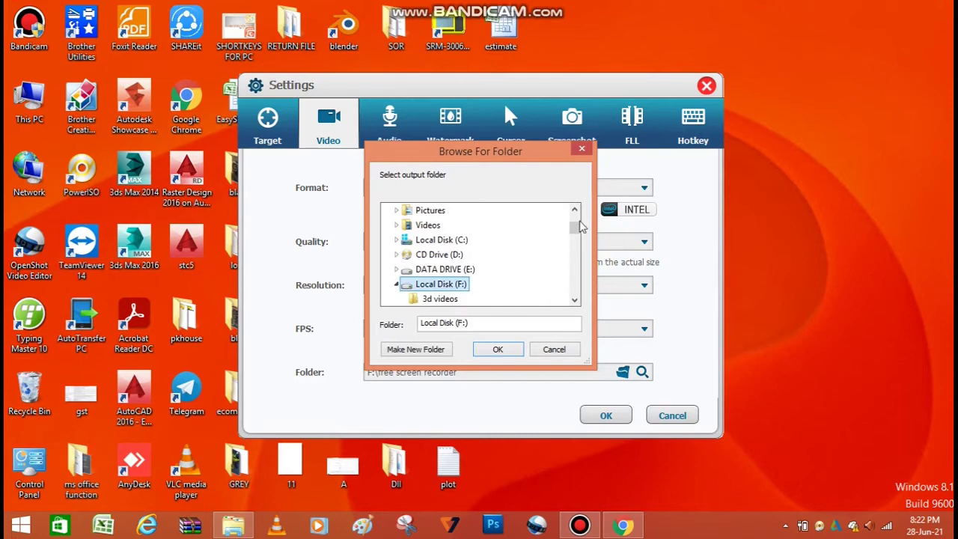
Step: Set the video output folder to the free screen recorder folder on Local Disk (F:)
drag(574, 228, 580, 238)
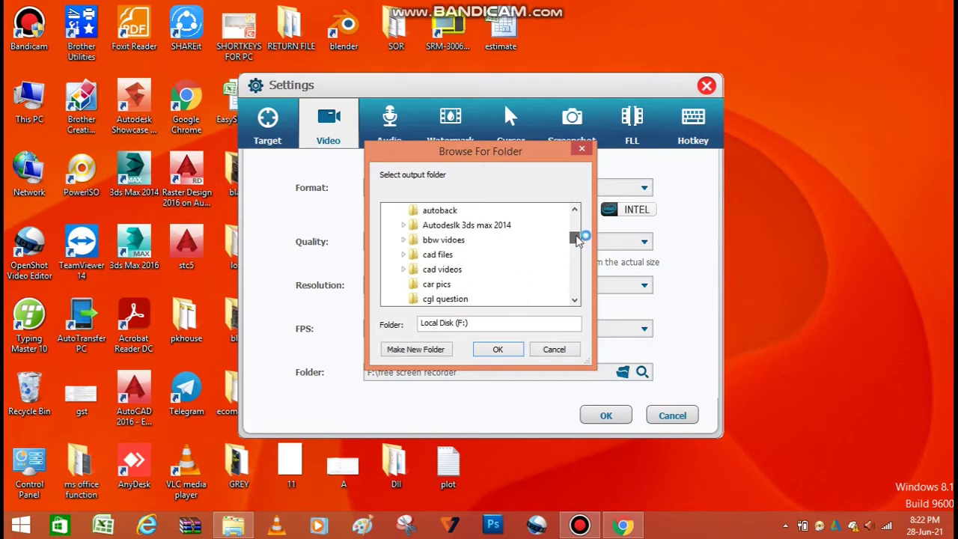
click(435, 257)
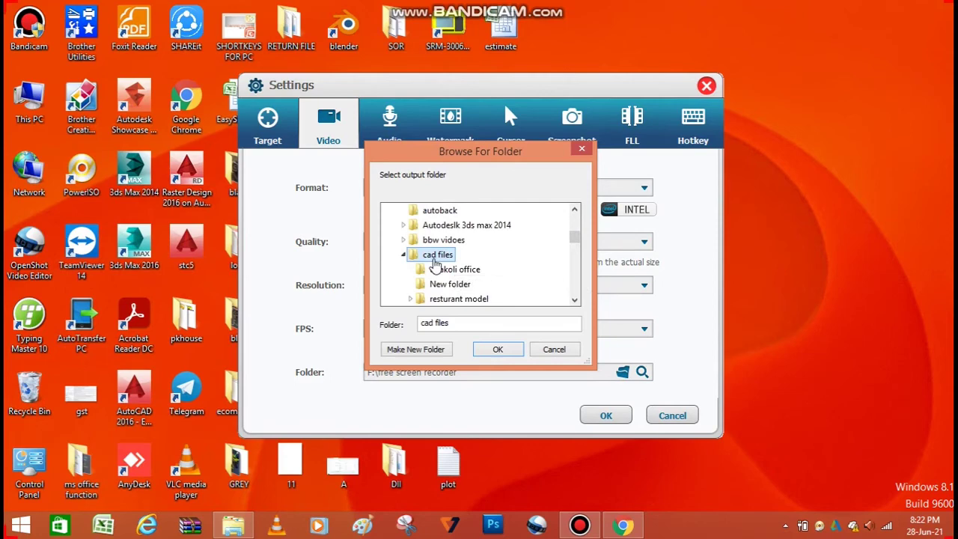
text(sceneassets)
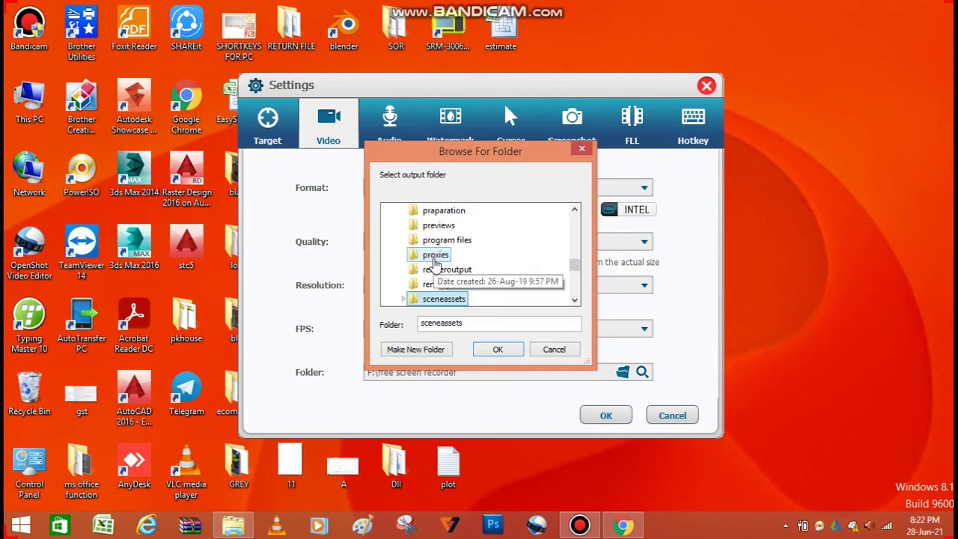
key(Down)
key(Down)
key(Down)
key(Down)
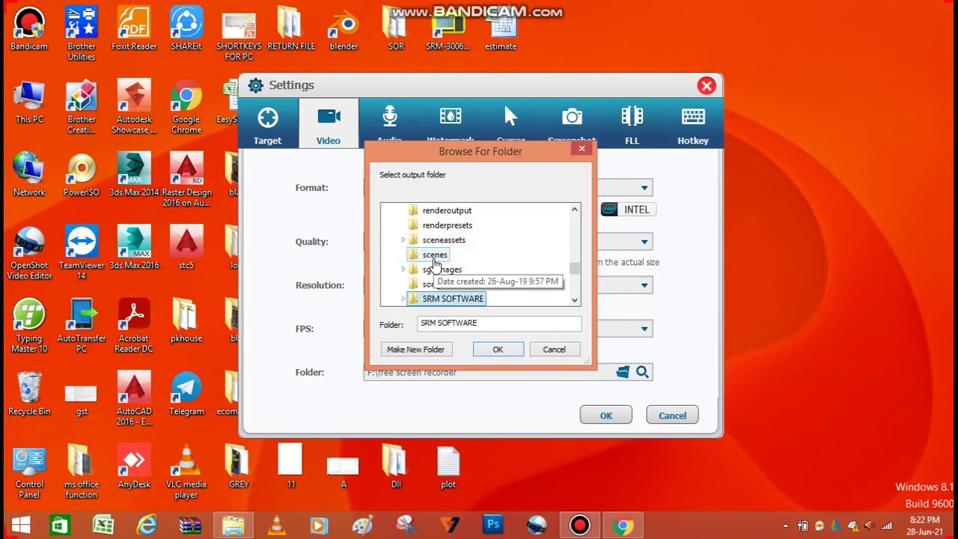
key(f)
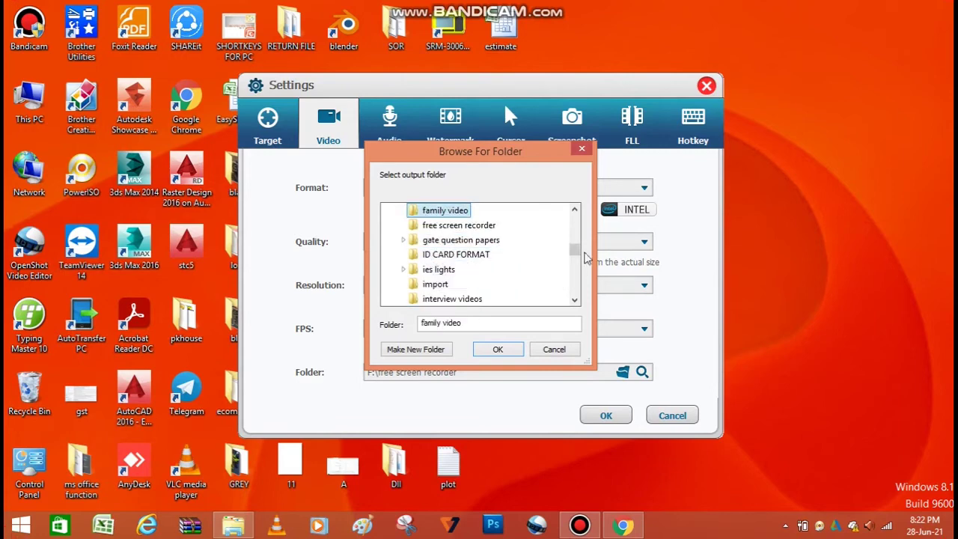
key(Down)
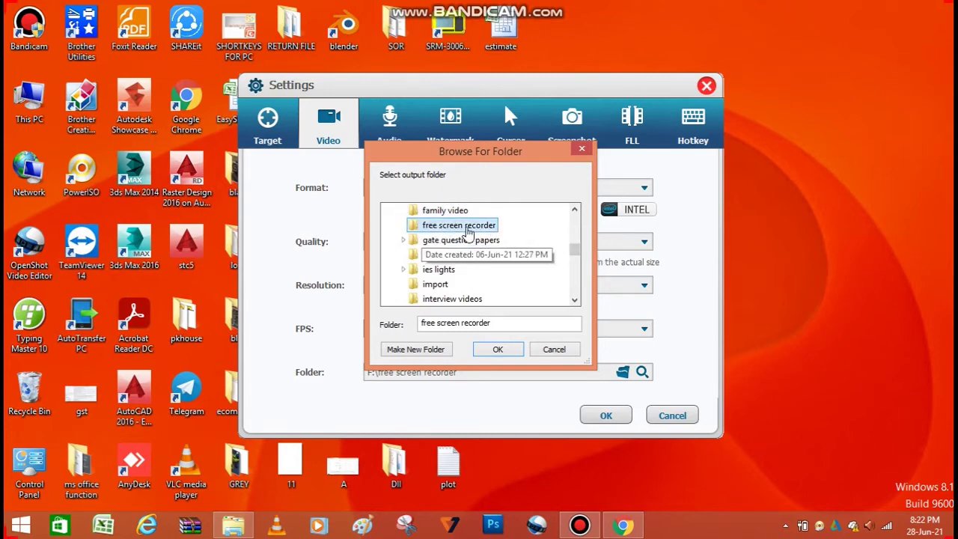
click(497, 352)
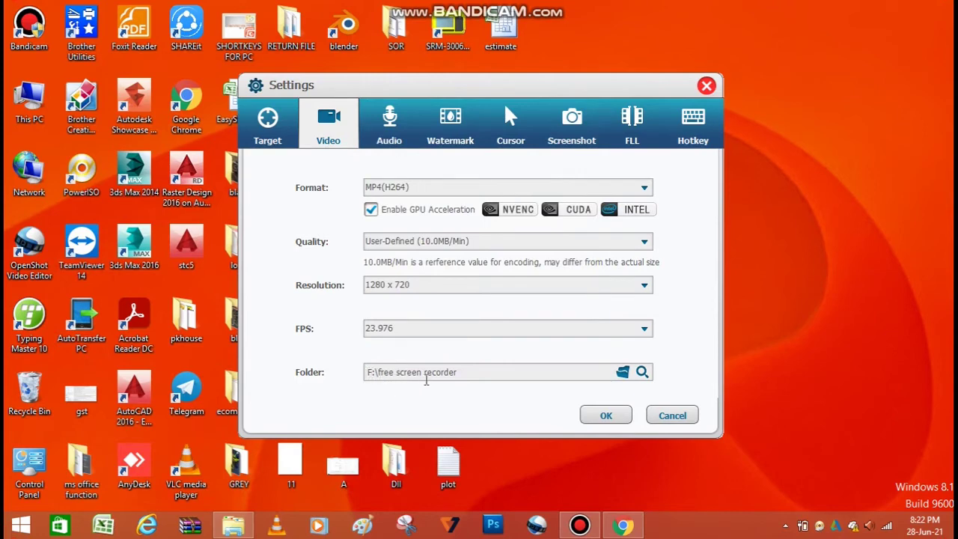
drag(459, 372, 347, 382)
Step: In the Audio settings, set the source to Microphone and the quality to High
click(386, 128)
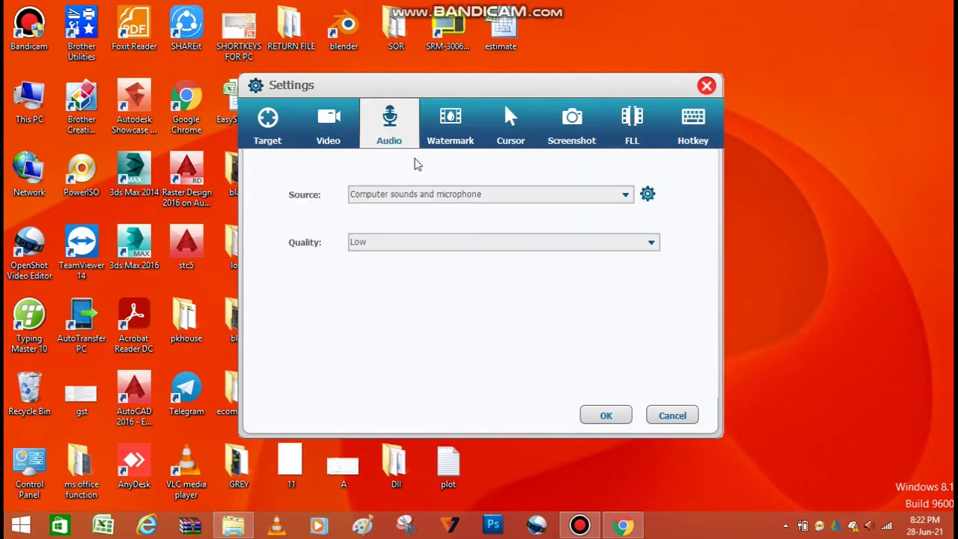
click(491, 195)
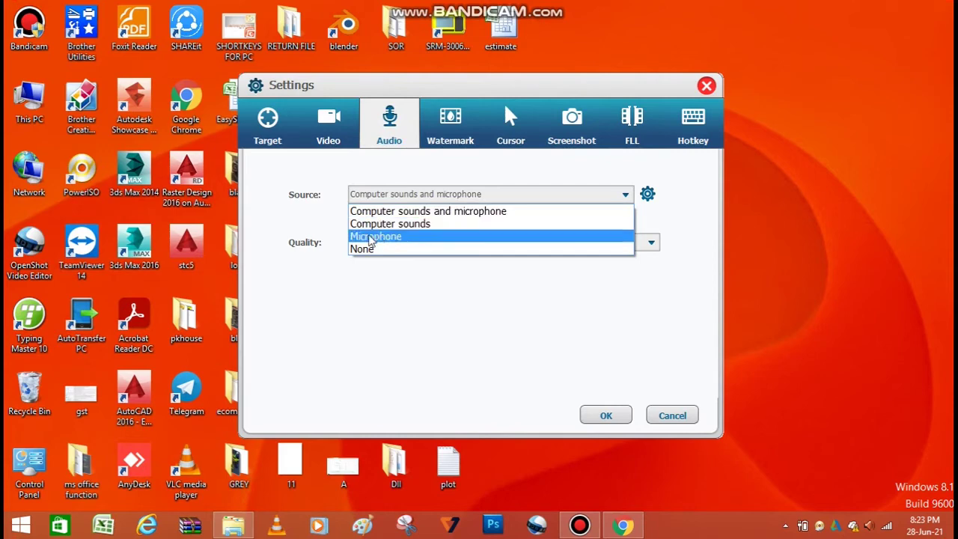
click(408, 237)
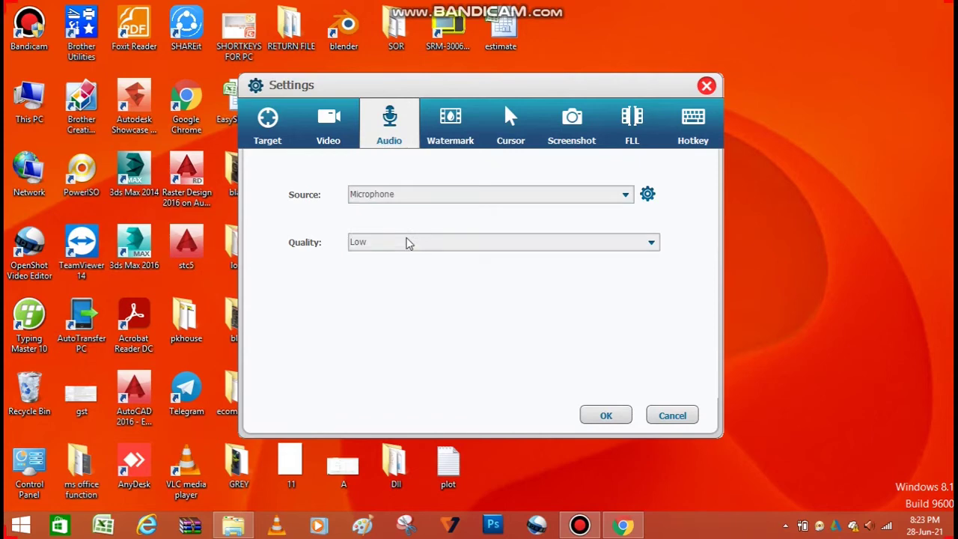
click(426, 243)
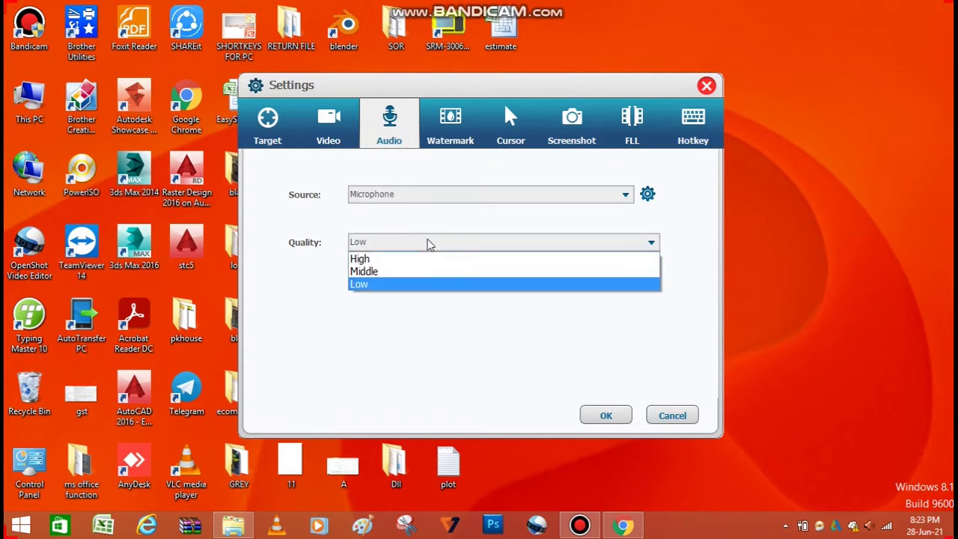
click(378, 260)
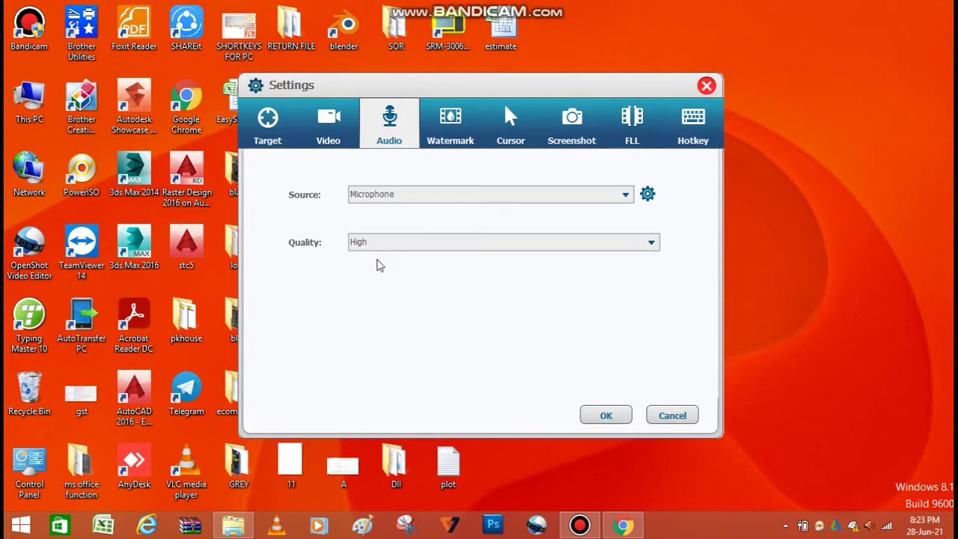
Step: Examine the Watermark and Cursor settings and the screenshot file format choices without changing them
click(459, 140)
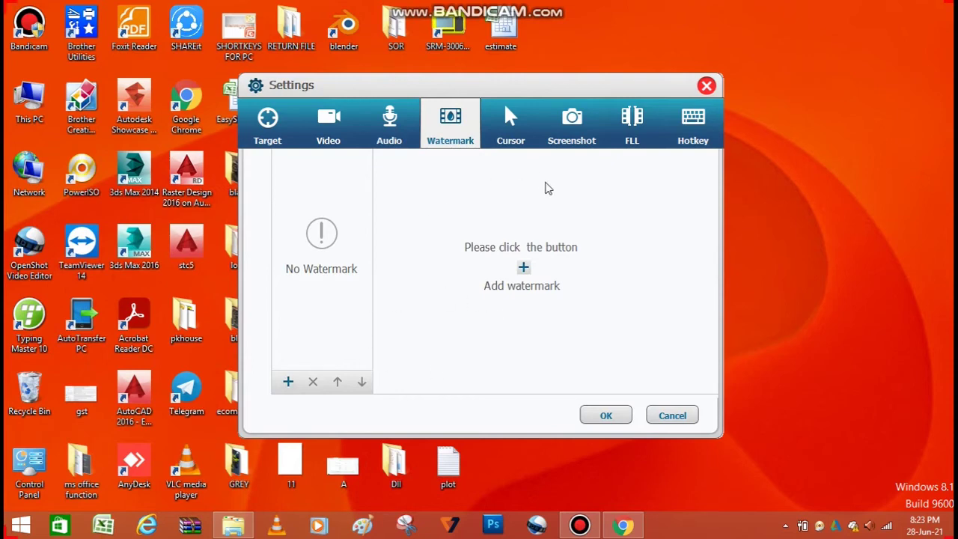
click(509, 120)
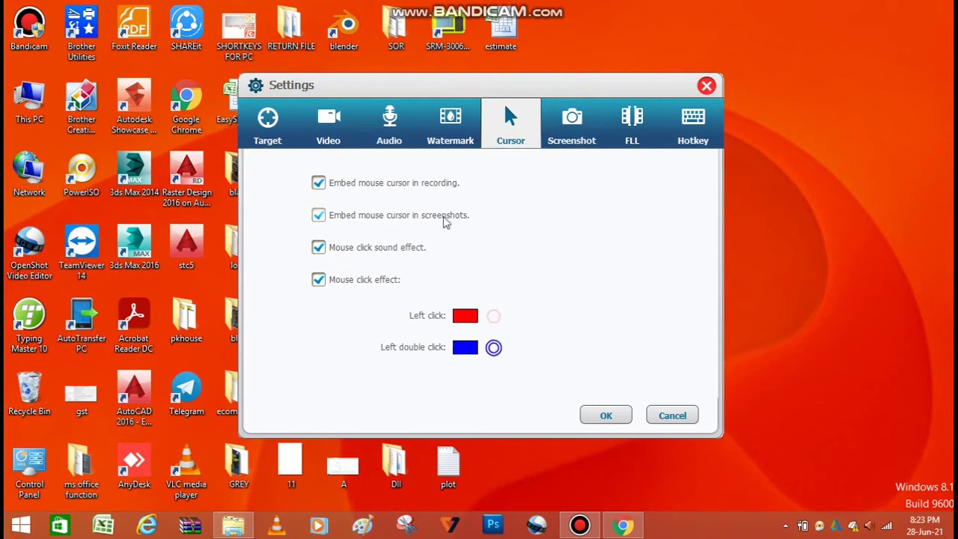
click(580, 133)
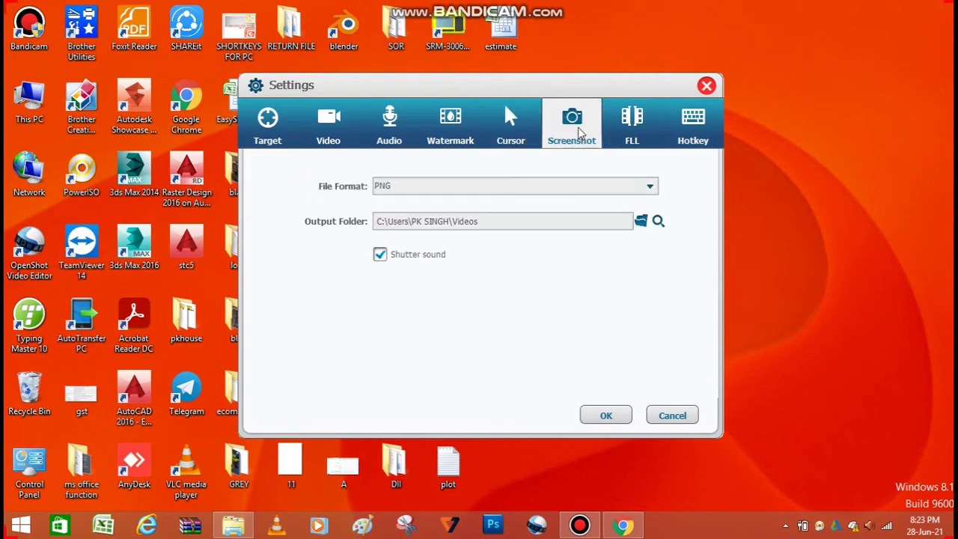
click(459, 194)
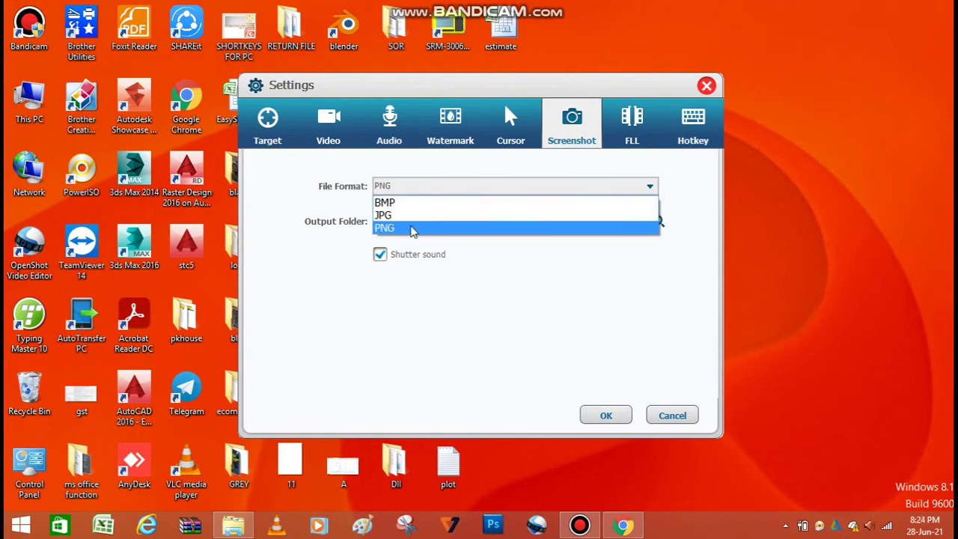
click(601, 331)
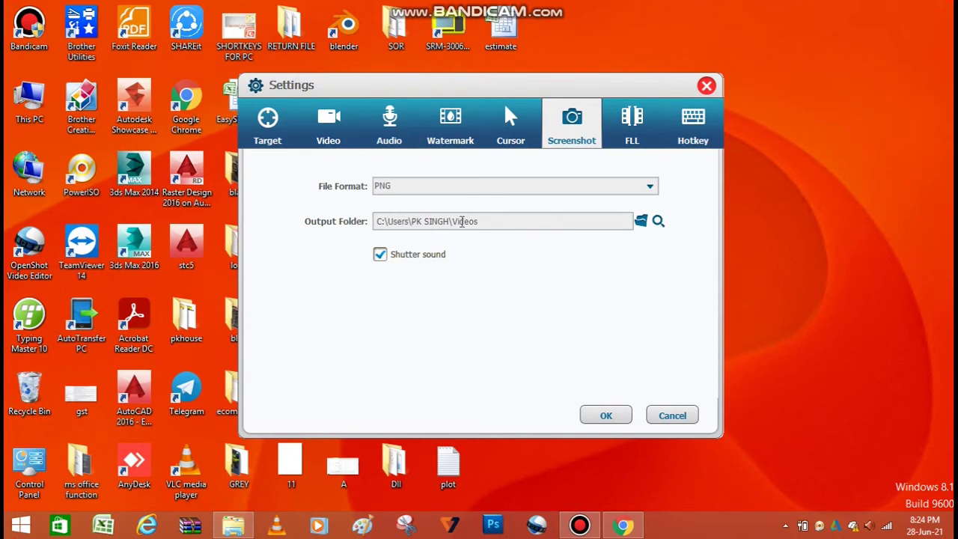
Step: Set the screenshot output folder to F:\free screen recorder
click(640, 222)
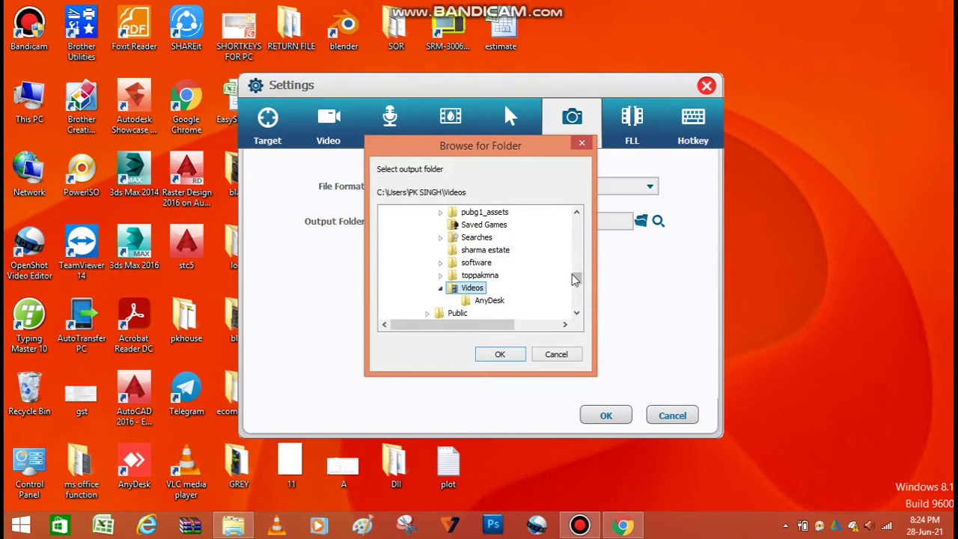
drag(575, 276, 575, 285)
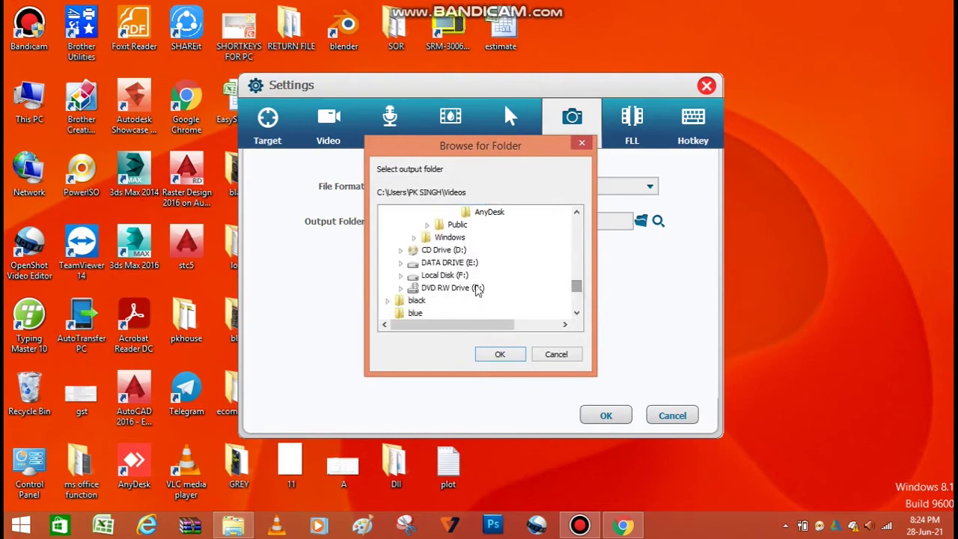
click(445, 275)
double_click(446, 275)
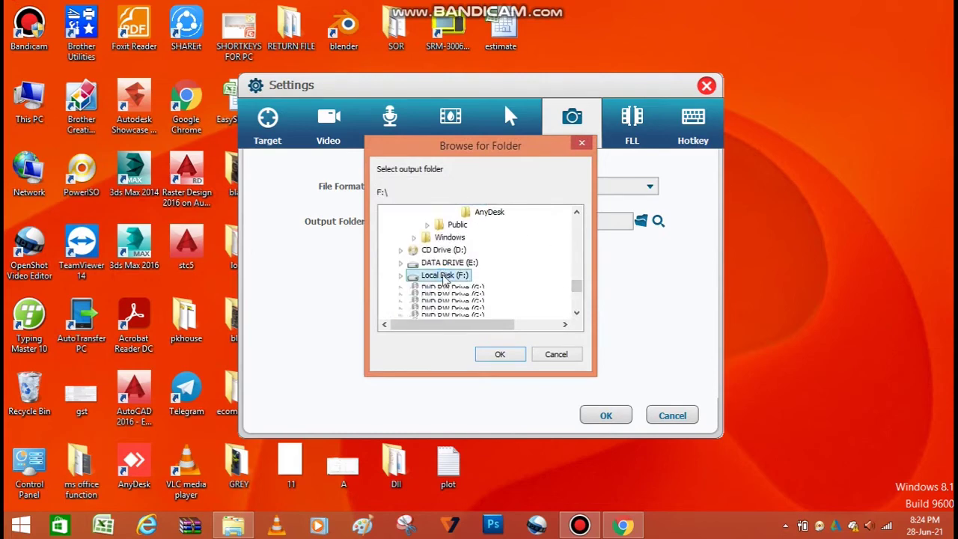
click(449, 300)
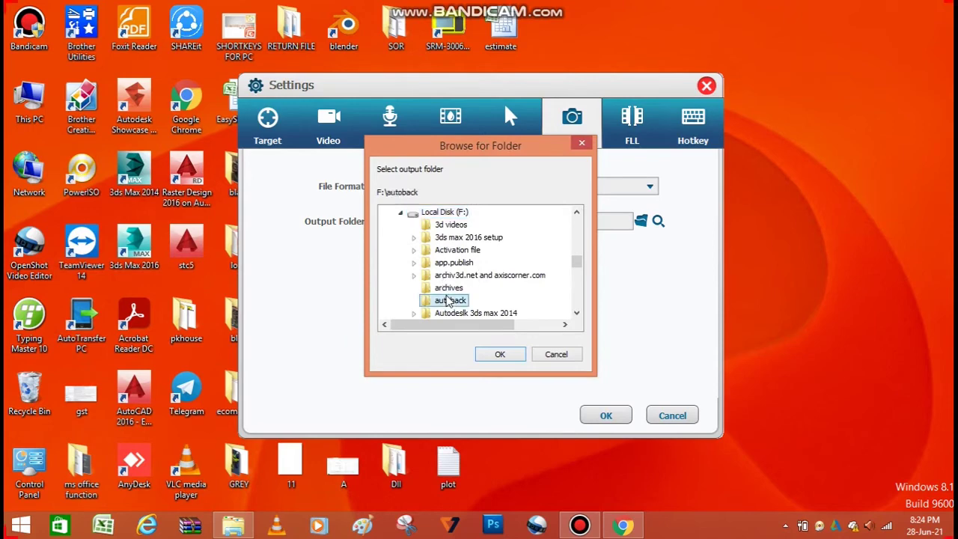
key(f)
key(Down)
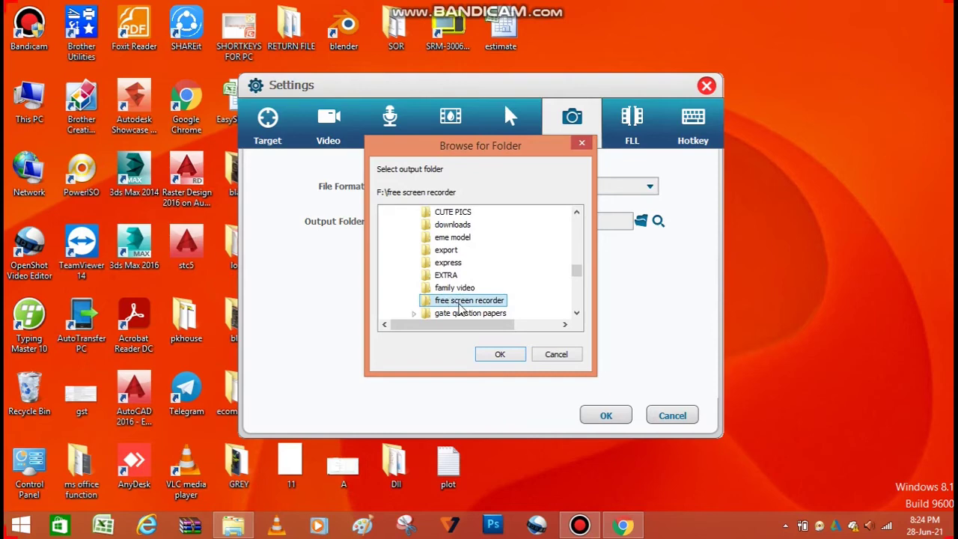
click(499, 354)
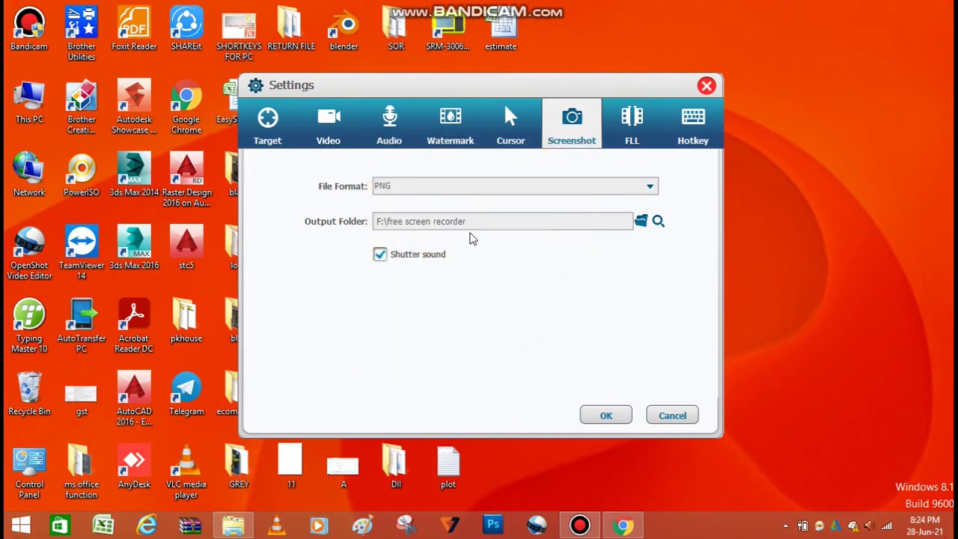
drag(473, 221, 281, 251)
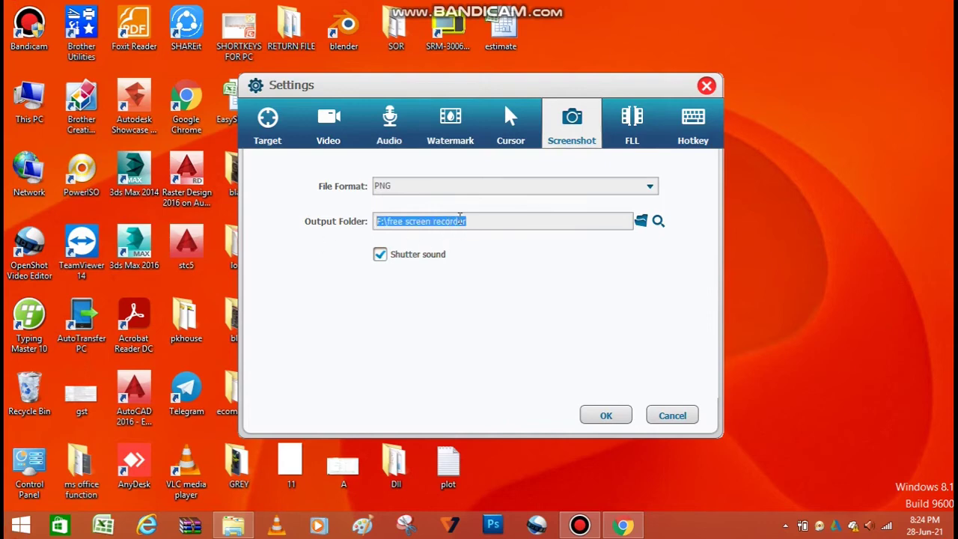
click(486, 221)
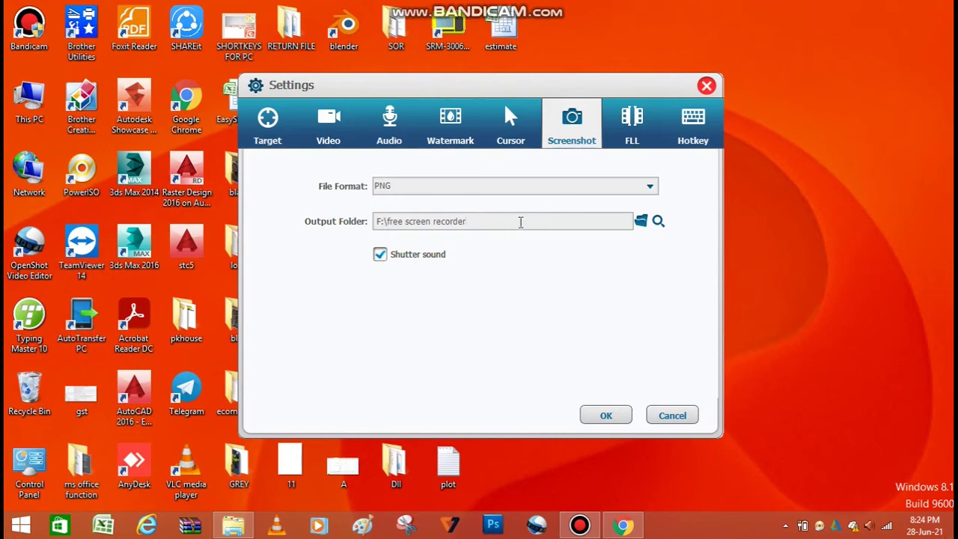
Step: Examine the file length limitation options and the hotkeys for starting, pausing, stopping and taking screenshots
click(632, 123)
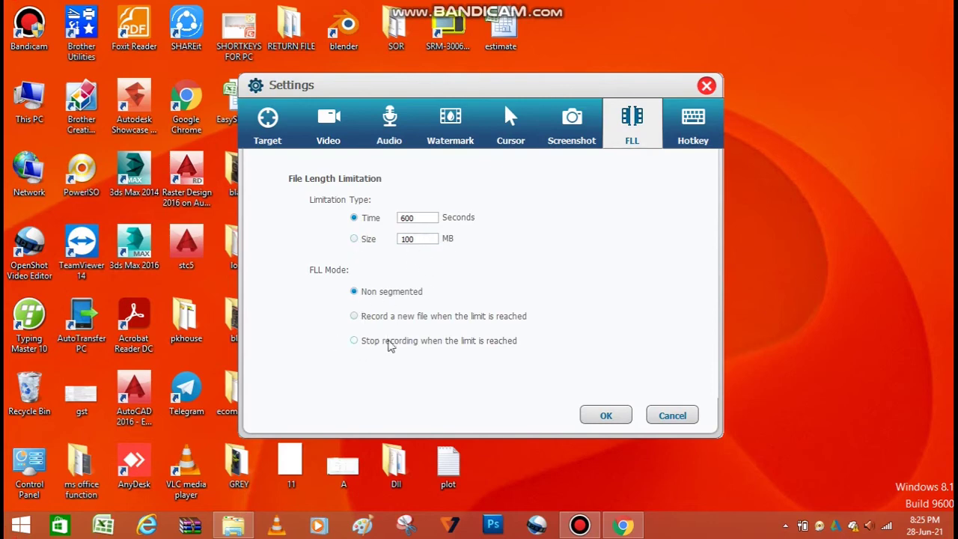
click(696, 124)
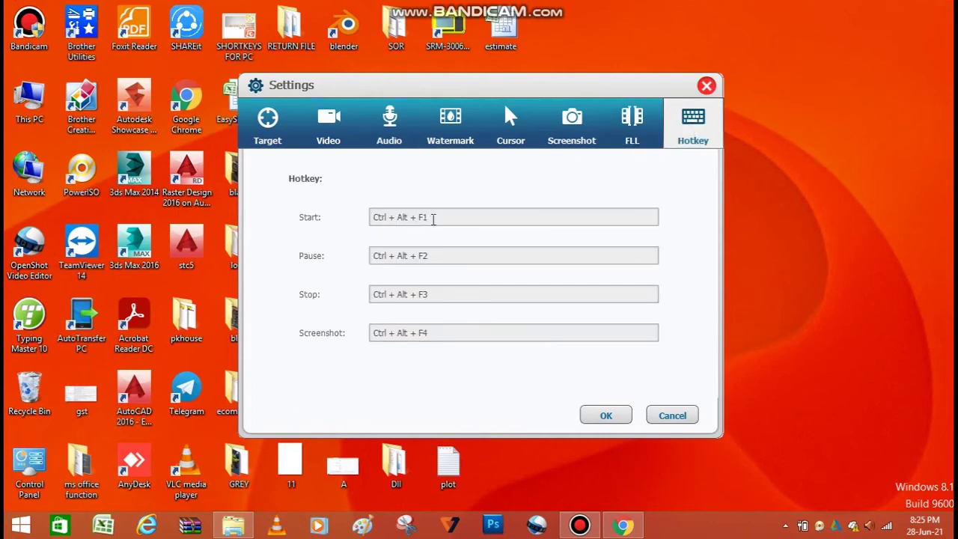
click(376, 220)
key(ctrl+alt+F1)
click(425, 332)
Step: Save the settings and move the Free Screen Recorder window slightly up on the desktop
click(614, 422)
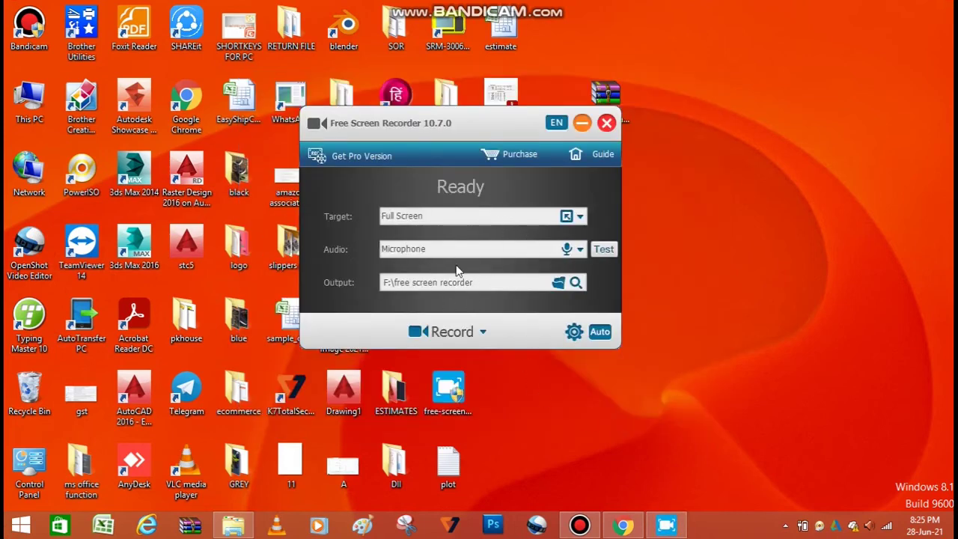
click(457, 122)
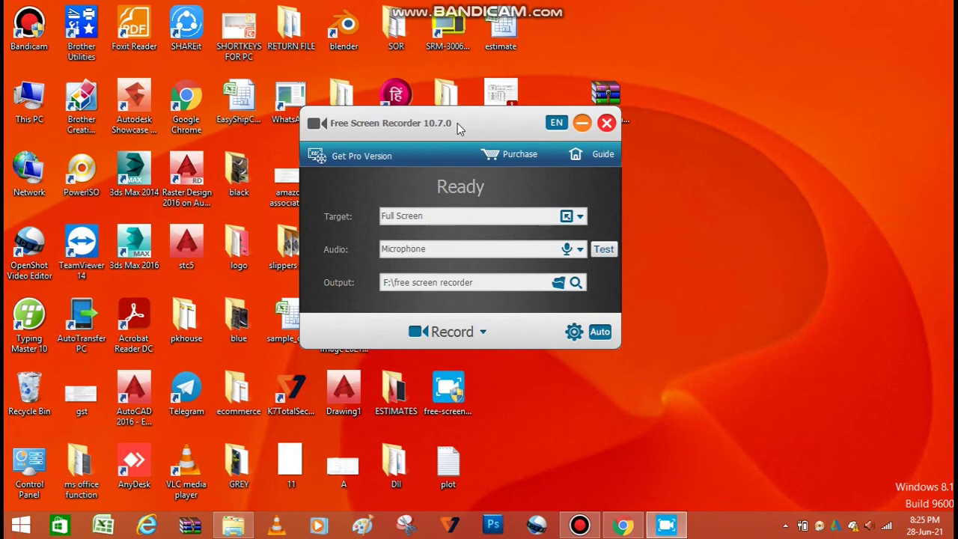
mouse_move(458, 123)
mouse_down()
mouse_move(411, 126)
mouse_move(446, 115)
mouse_up()
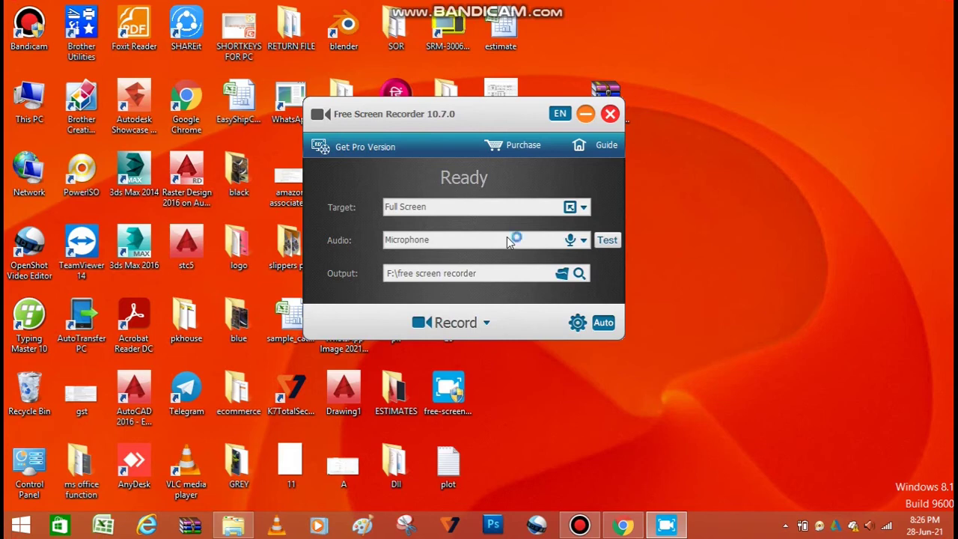
Step: Open the recorder's purchase page, examine the personal and commercial licence options, and close the page and minimize the browser
click(520, 147)
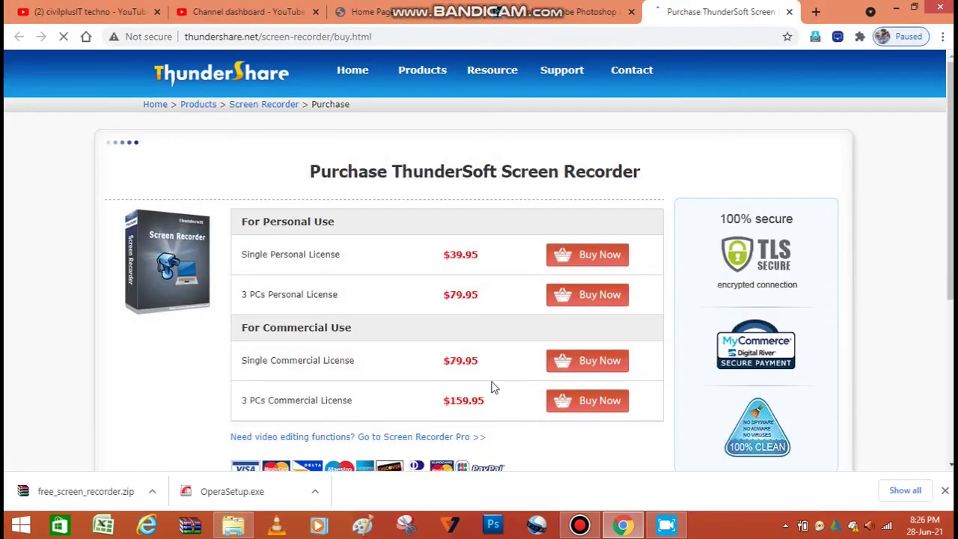
scroll(542, 323, down, 2)
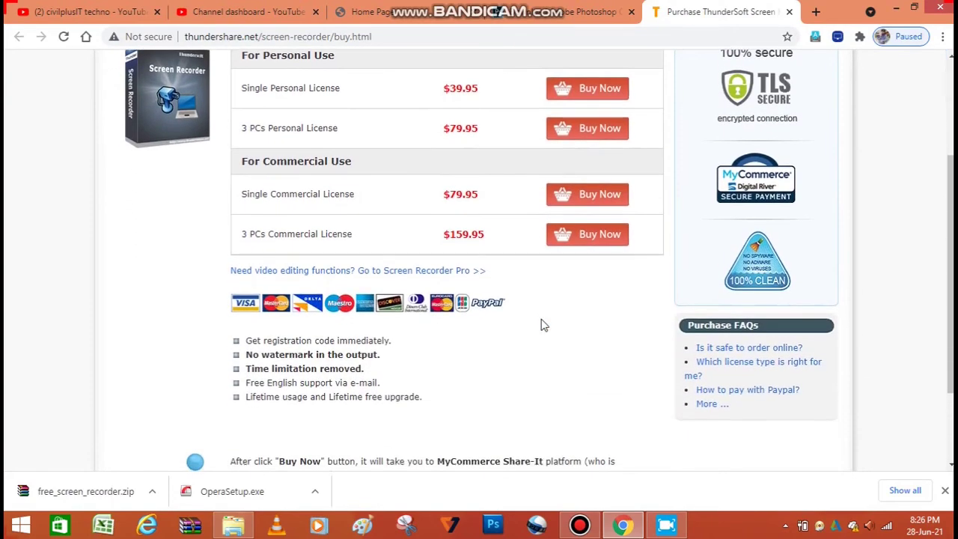
scroll(542, 323, up, 2)
scroll(542, 324, down, 3)
scroll(543, 325, up, 3)
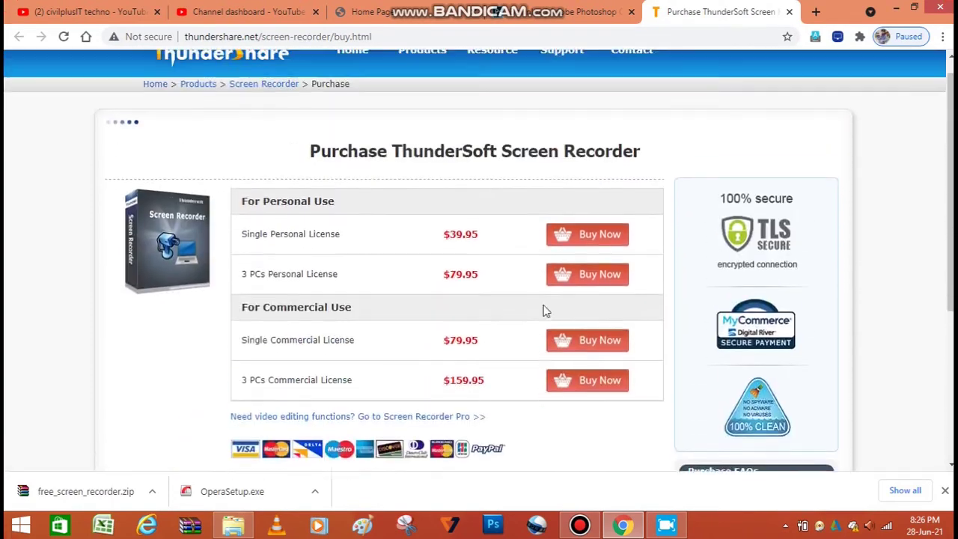
click(789, 12)
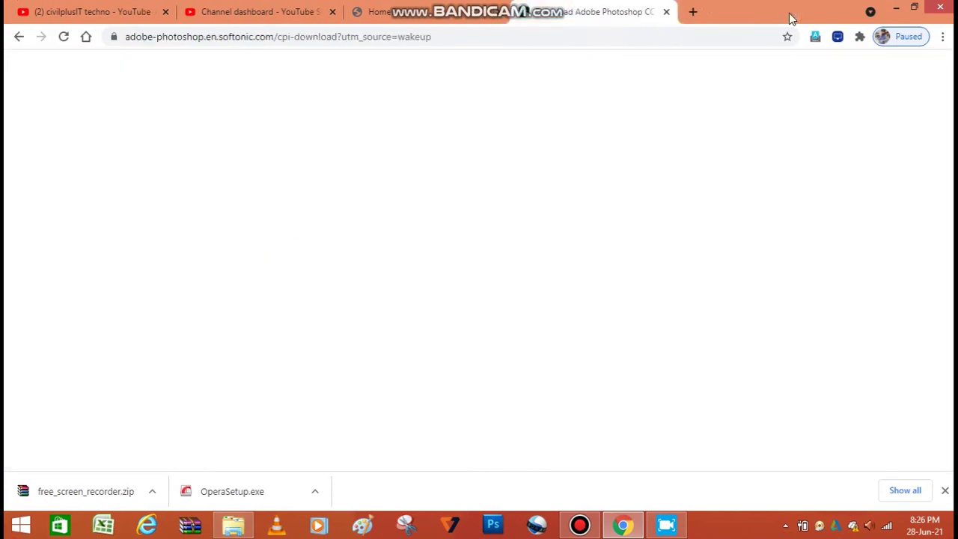
click(895, 9)
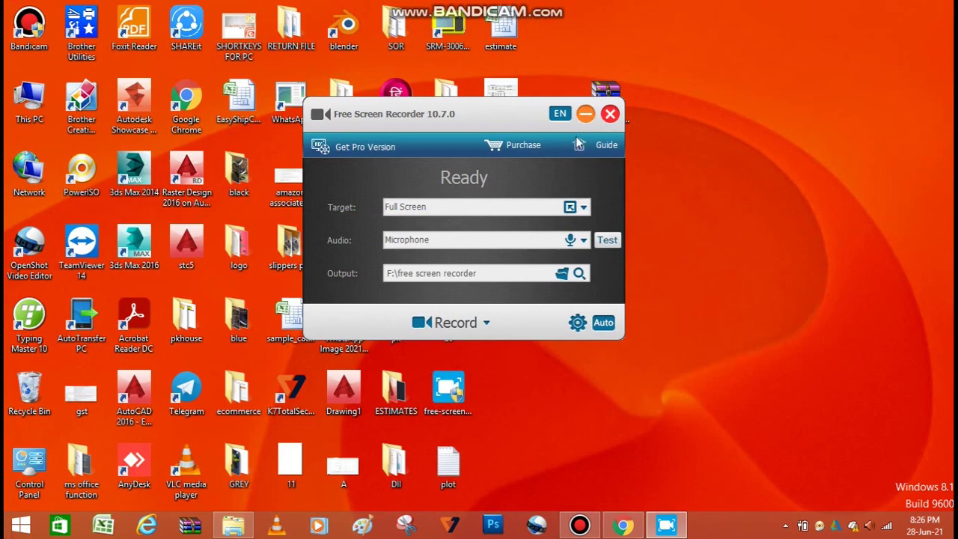
Step: Close Free Screen Recorder and refresh the desktop several times
click(611, 113)
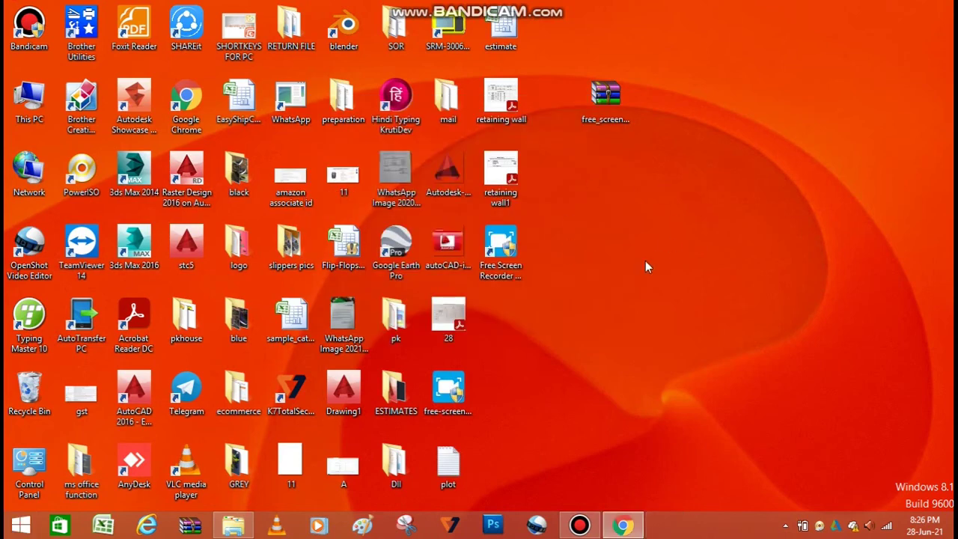
right_click(637, 184)
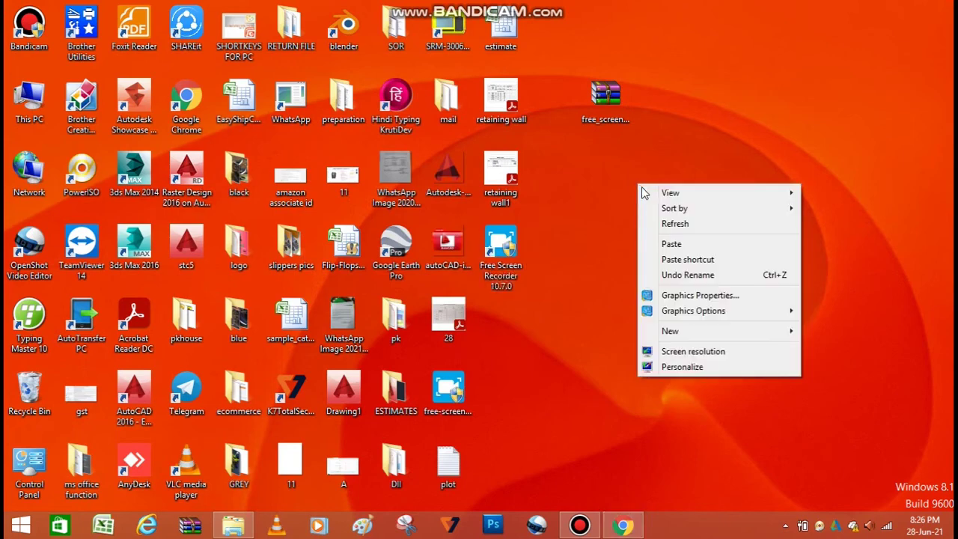
click(656, 223)
right_click(654, 225)
click(678, 266)
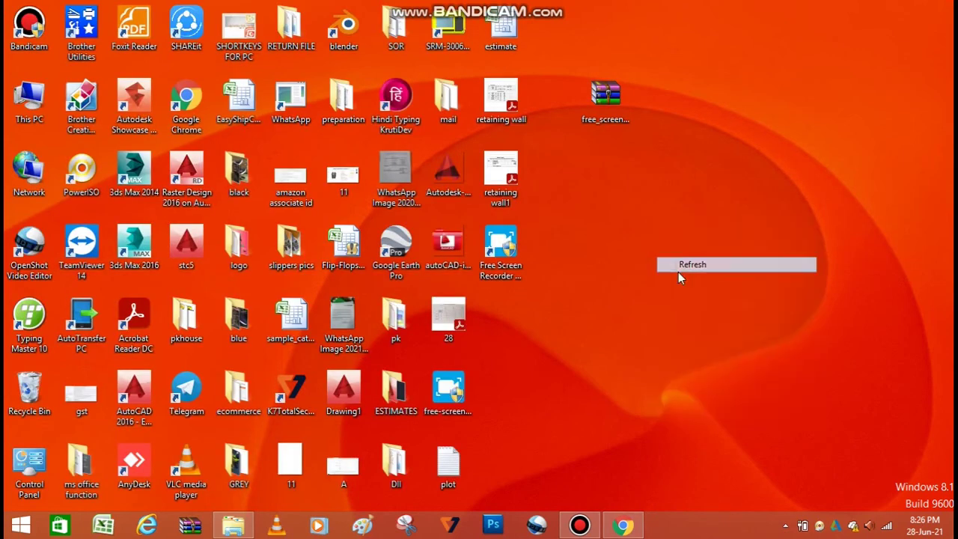
right_click(618, 194)
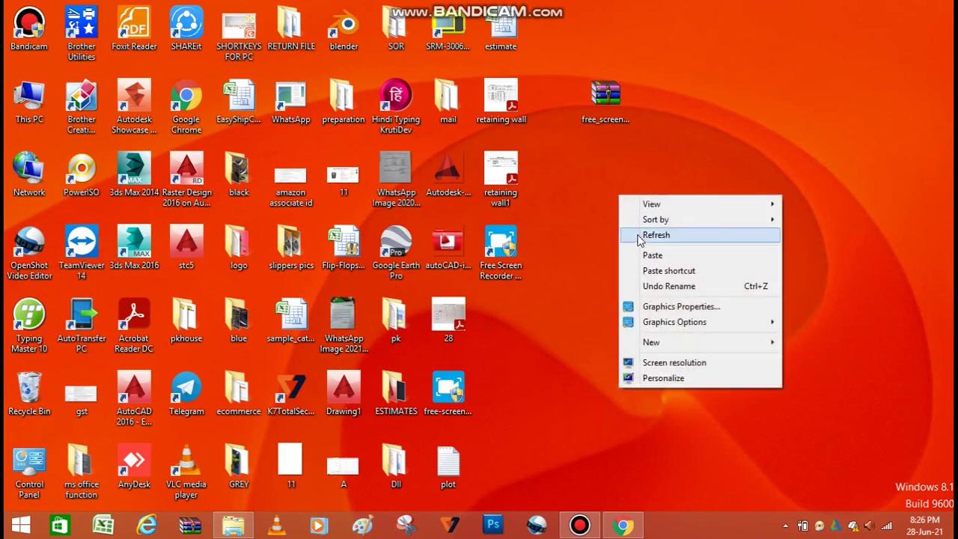
click(637, 235)
right_click(637, 235)
click(651, 276)
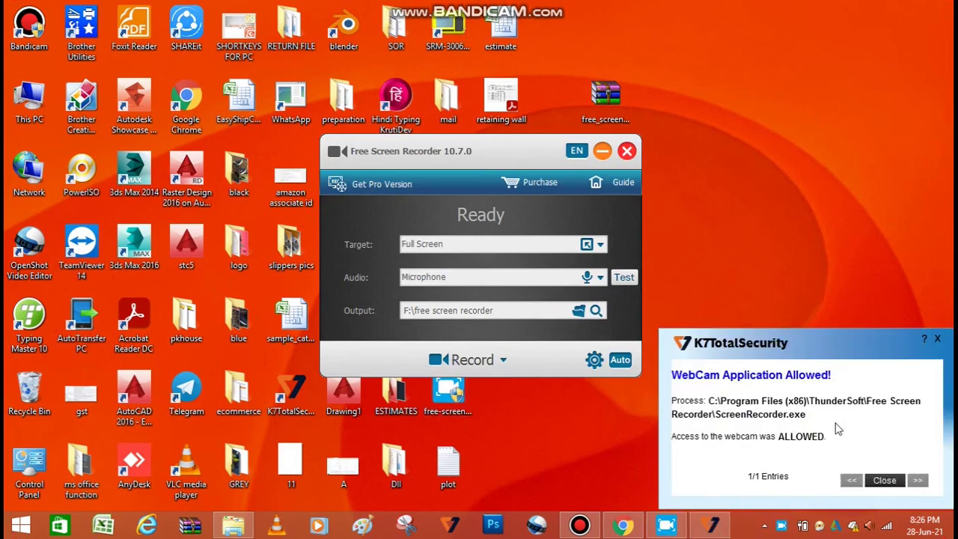
Step: Dismiss the webcam access notice and start a countdown recording of the full screen that begins after 5 seconds
click(886, 483)
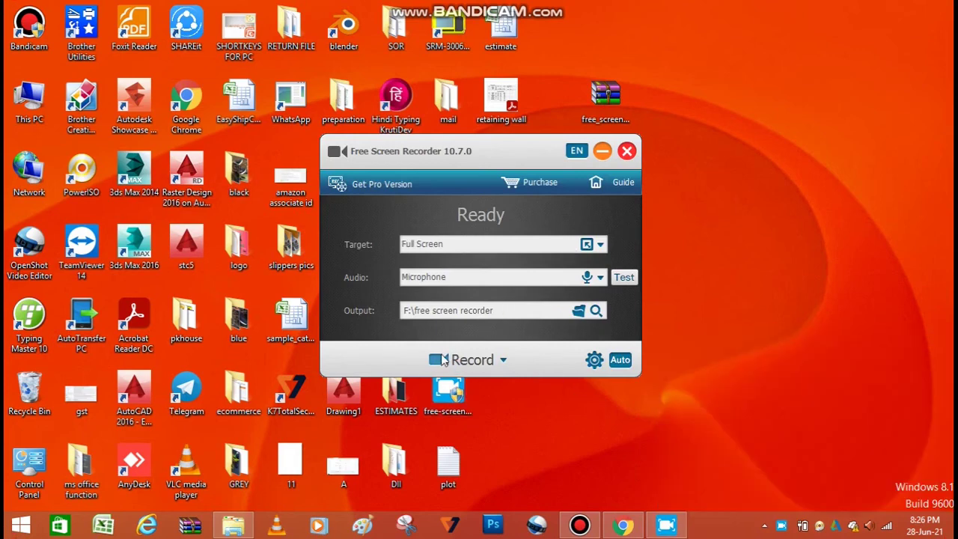
click(504, 362)
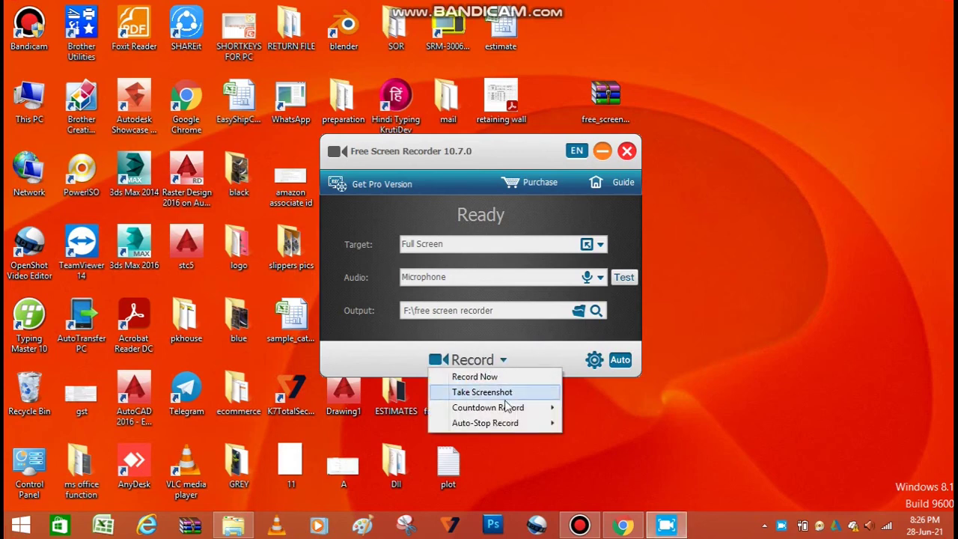
mouse_move(498, 407)
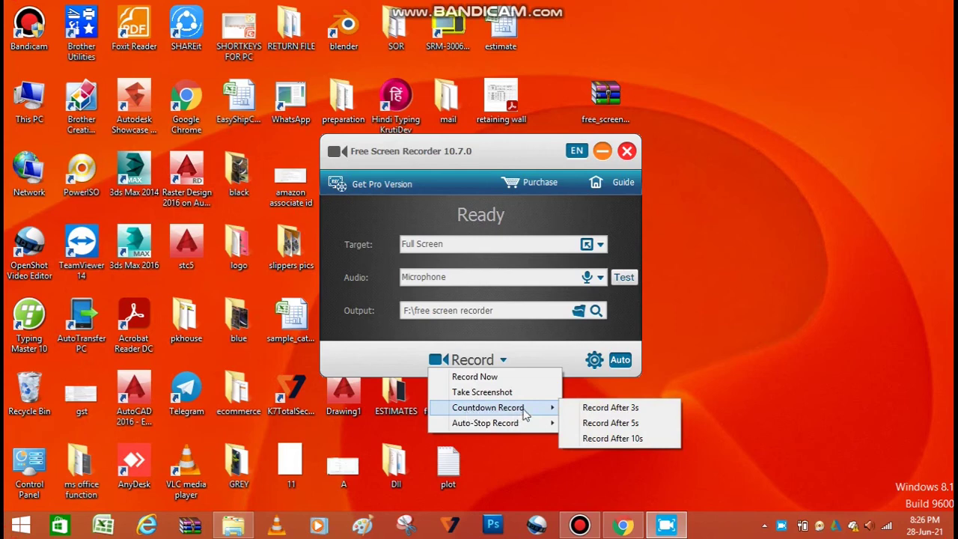
click(606, 423)
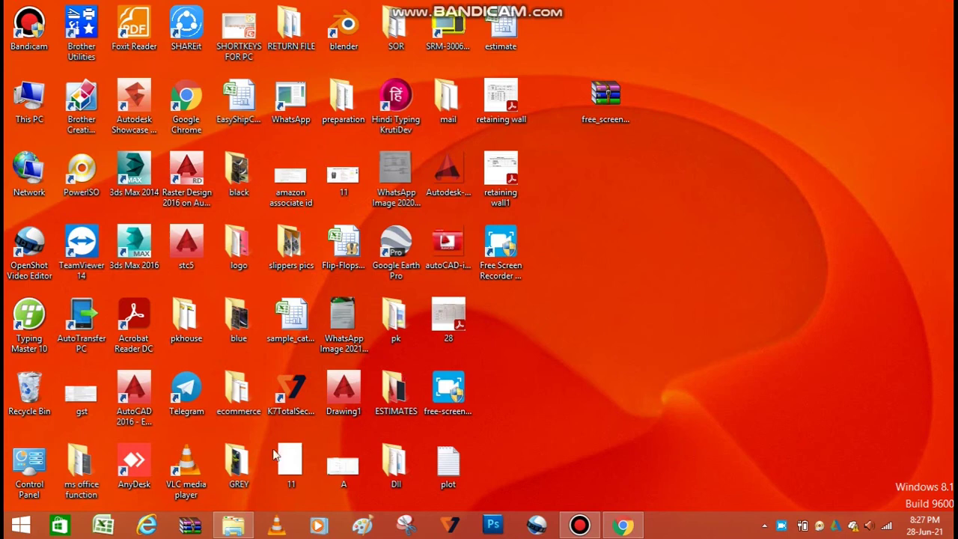
Step: Switch to File Explorer, go to the Desktop folder and select the free-screen-recorder-1070 setup file as sample recording activity
click(232, 525)
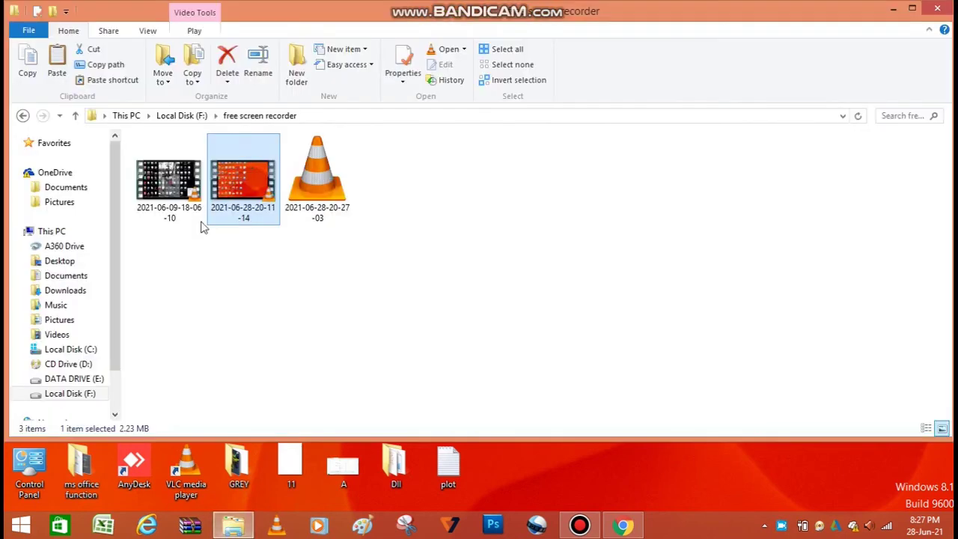
click(78, 260)
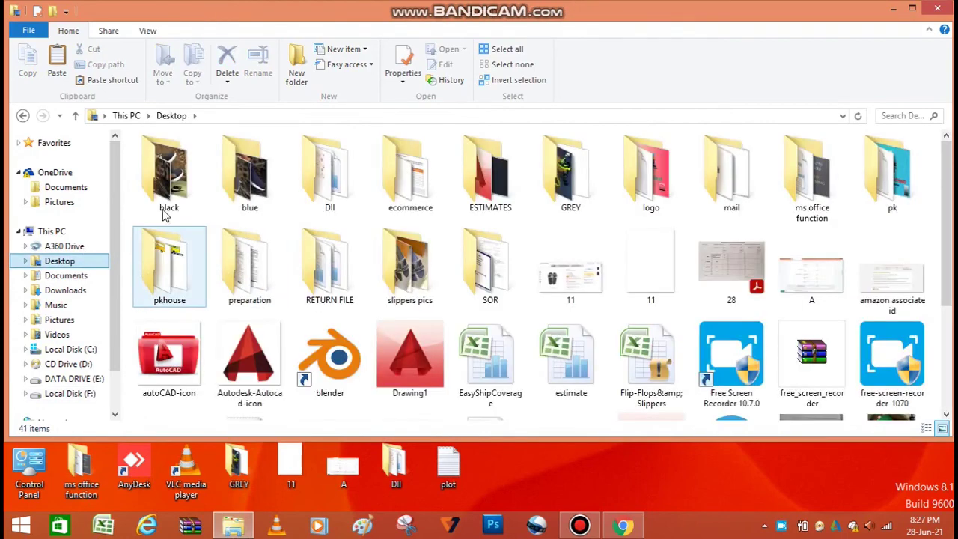
click(328, 273)
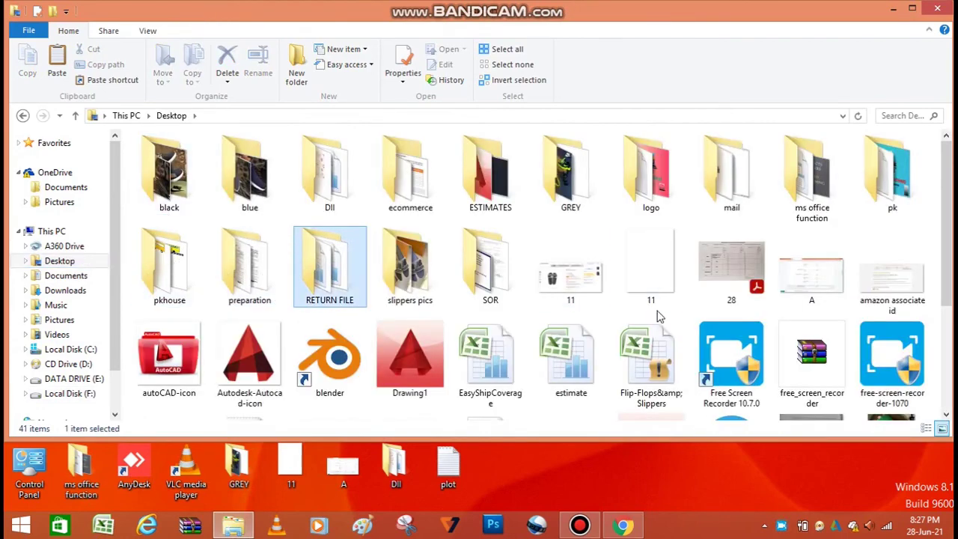
scroll(946, 419, down, 3)
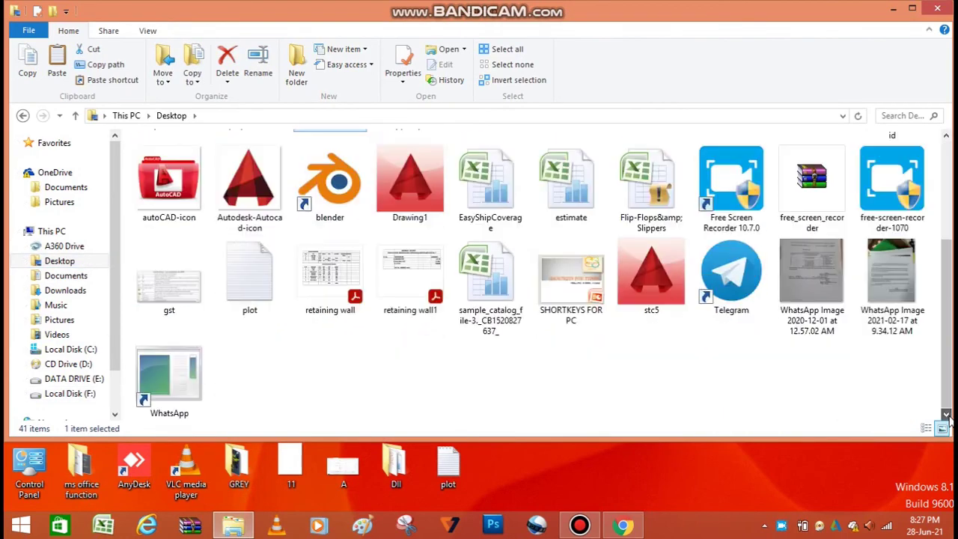
click(891, 198)
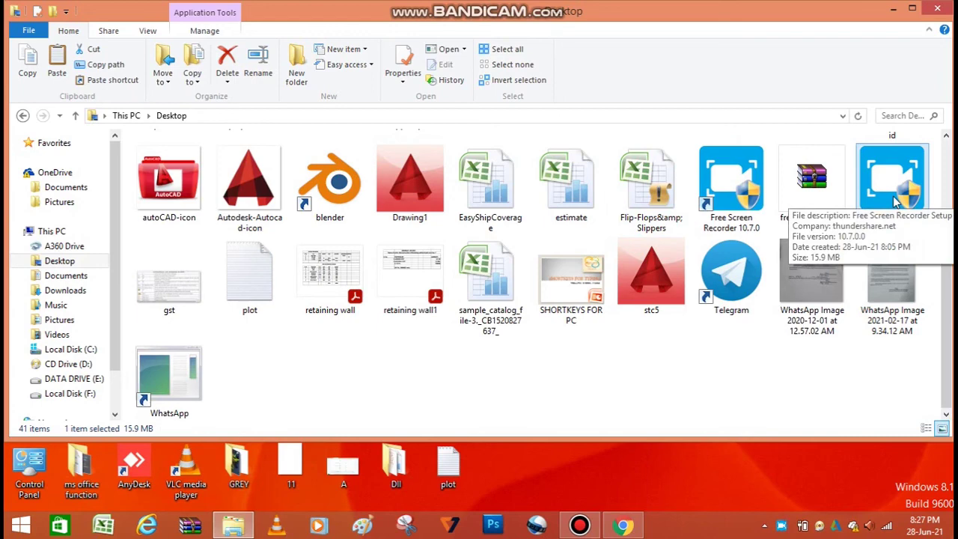
Step: Maximize the File Explorer window and restore it to its previous size
click(913, 9)
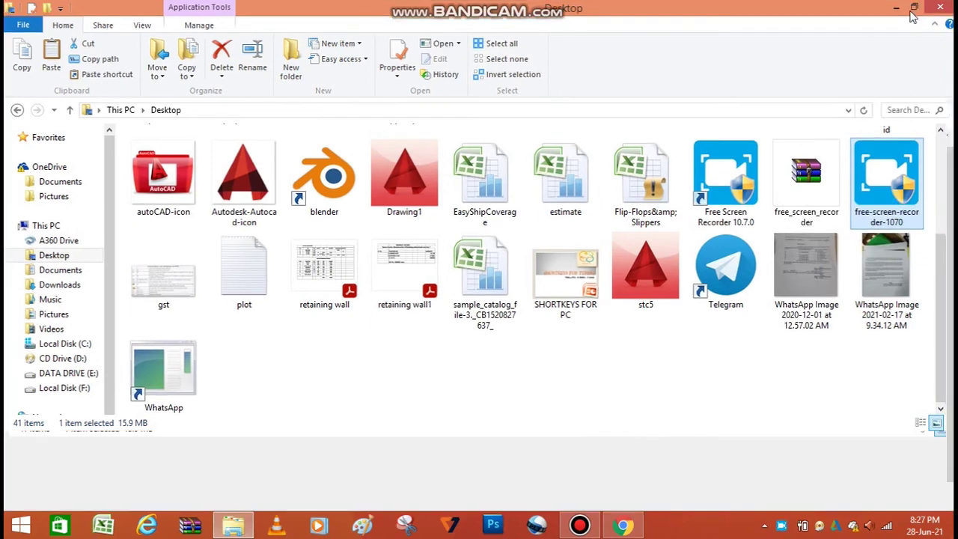
click(912, 9)
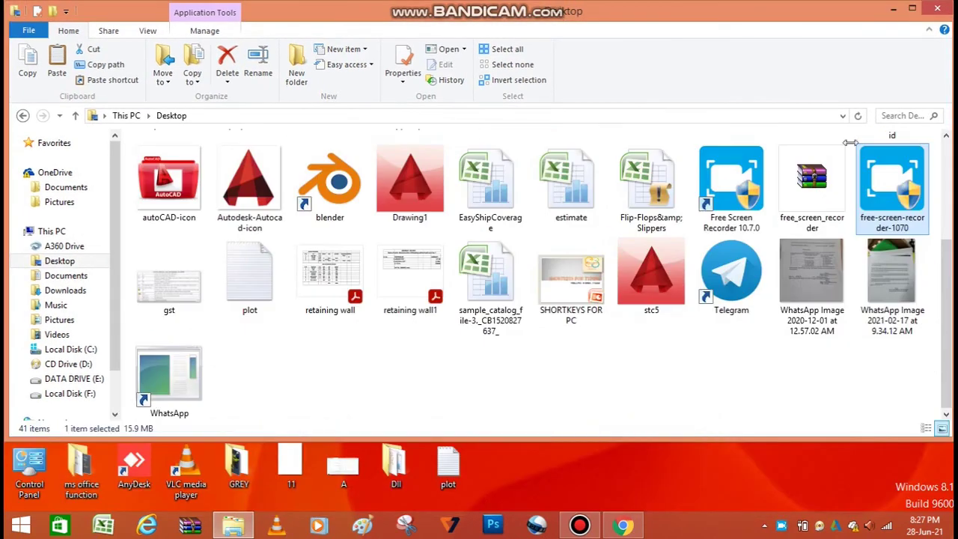
drag(850, 143, 727, 143)
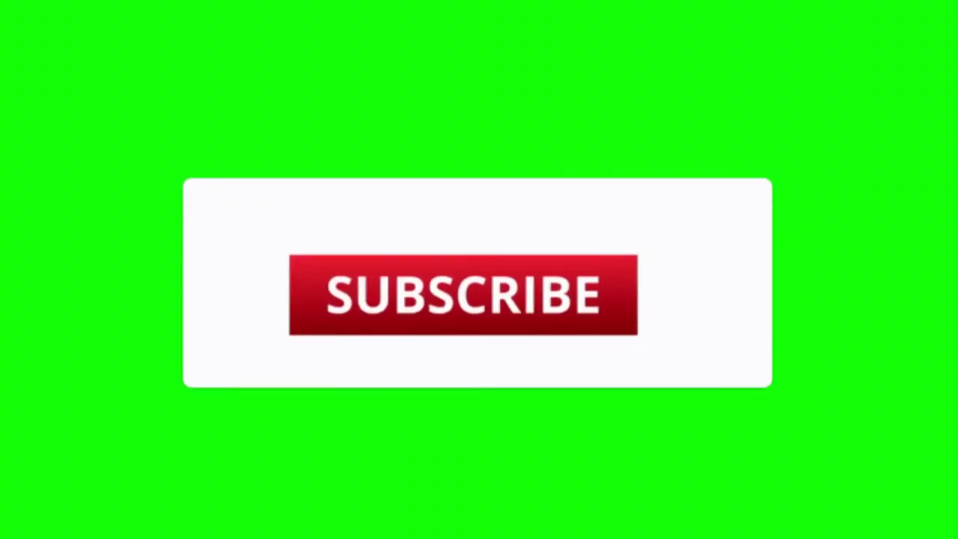